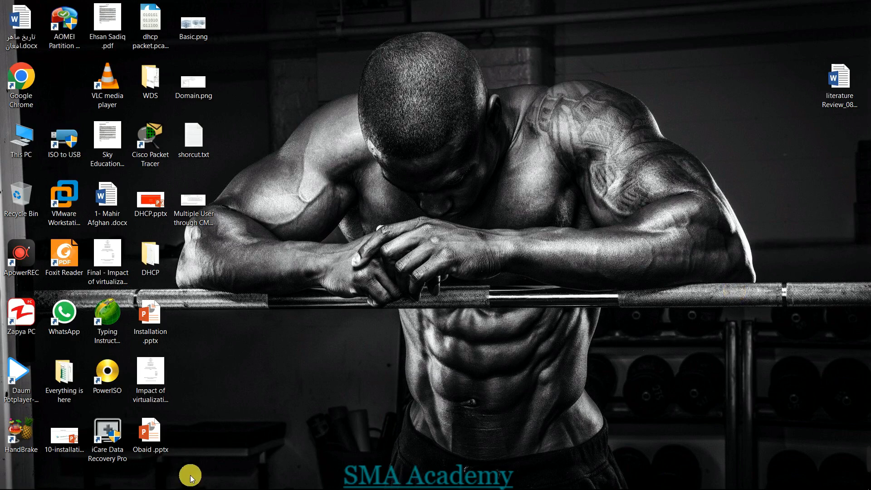
- Switch to the server-2019 machine, launch Server Manager from Start, and show its Tools menu
mouse_move(190, 486)
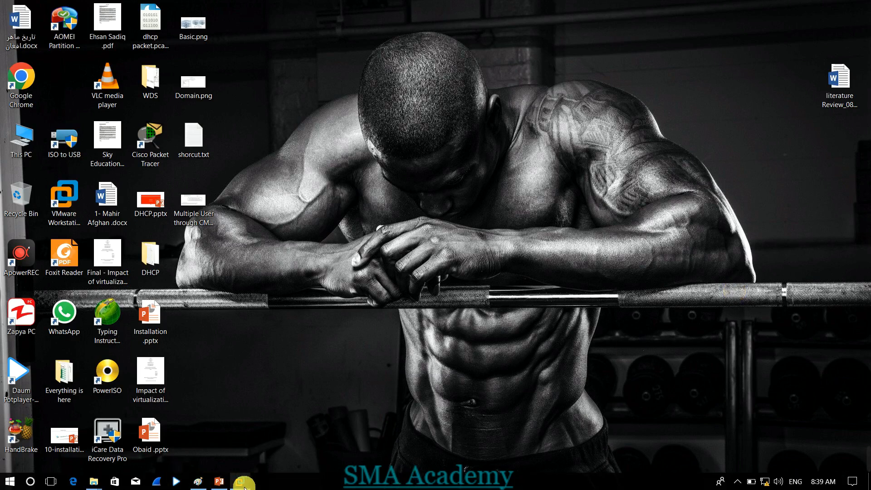
mouse_move(244, 480)
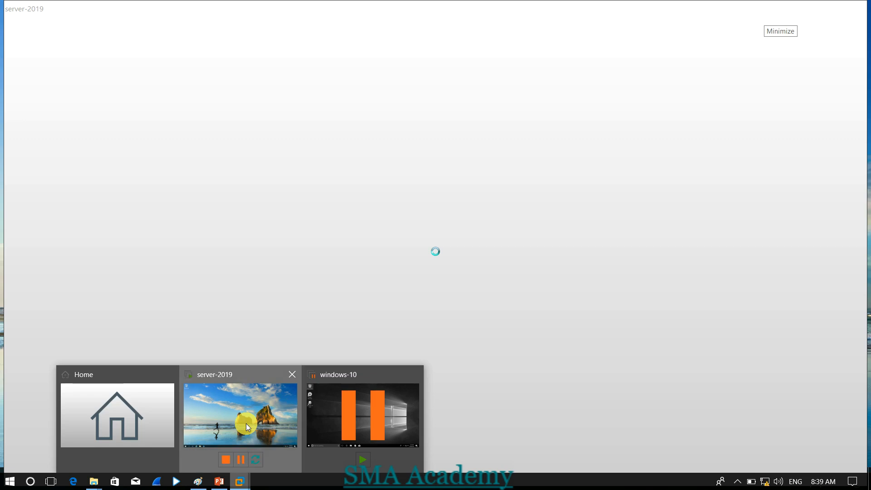
left_click(246, 423)
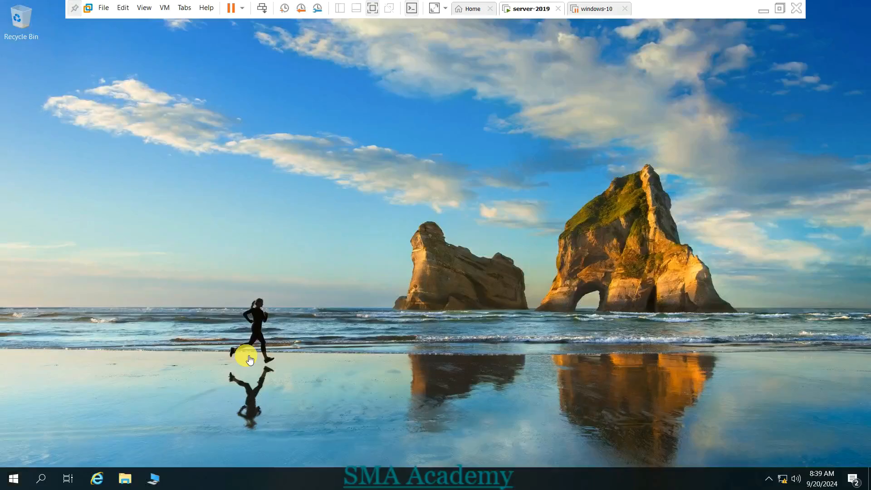
left_click(12, 479)
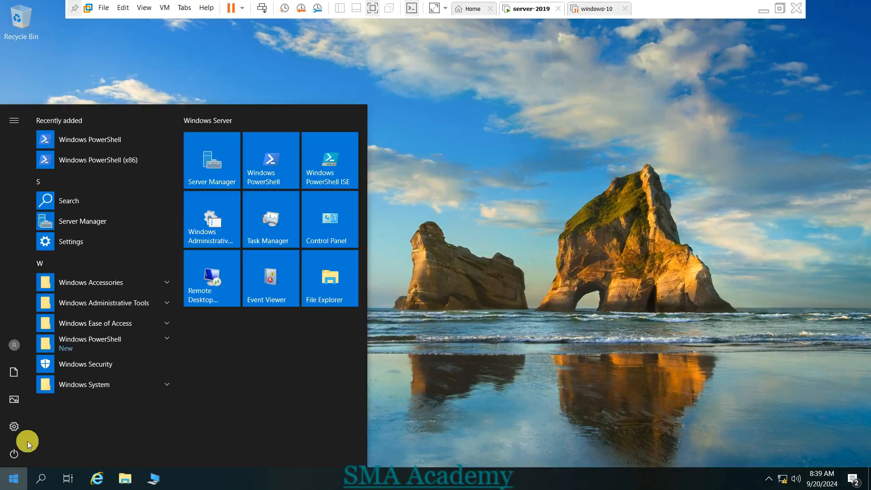
left_click(218, 177)
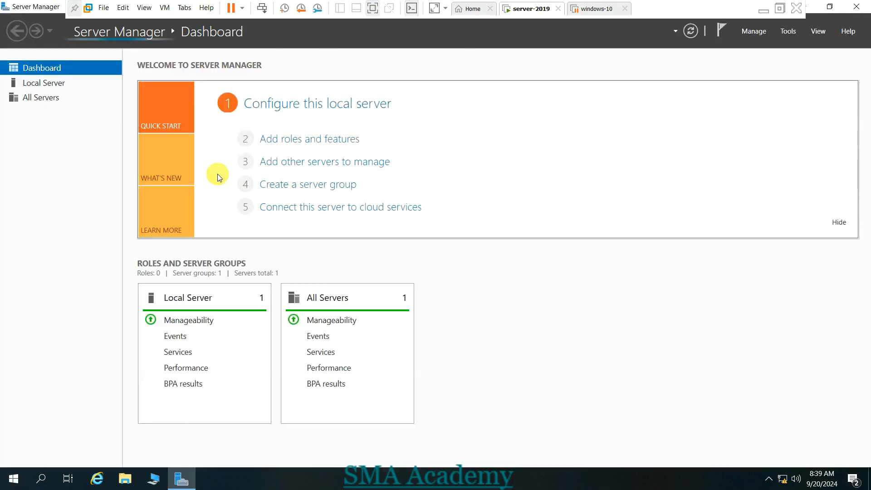
left_click(791, 28)
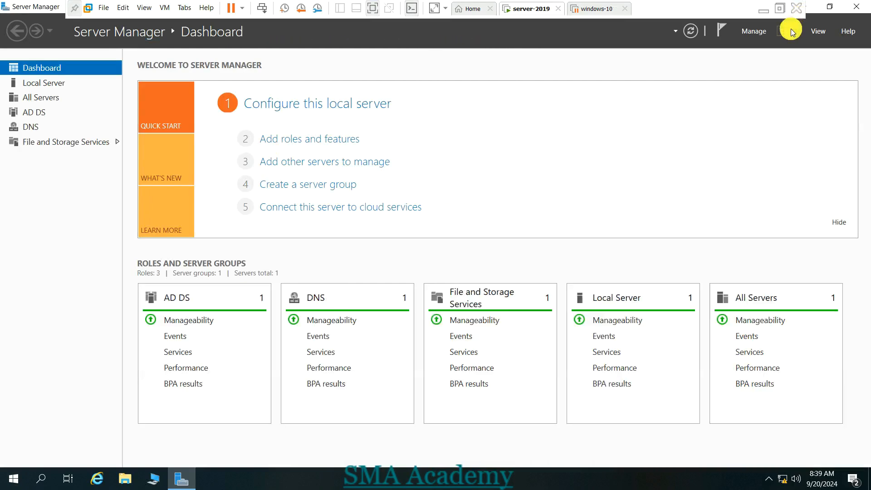
left_click(791, 31)
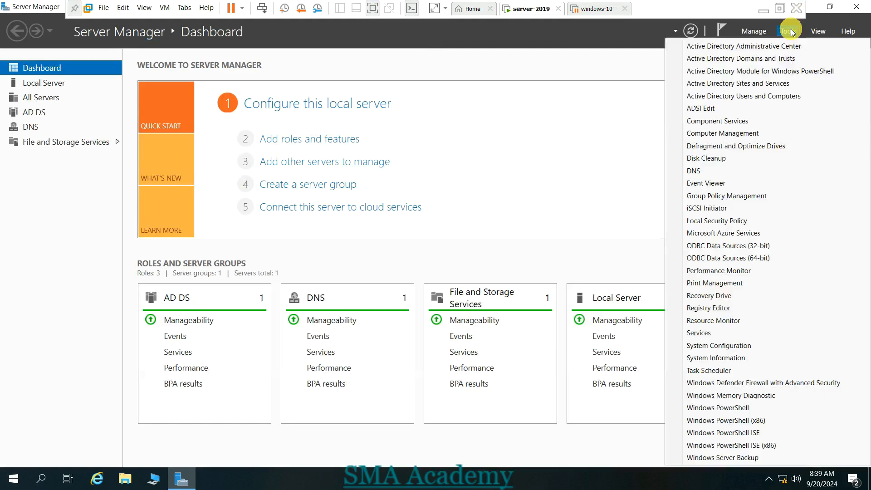
left_click(739, 97)
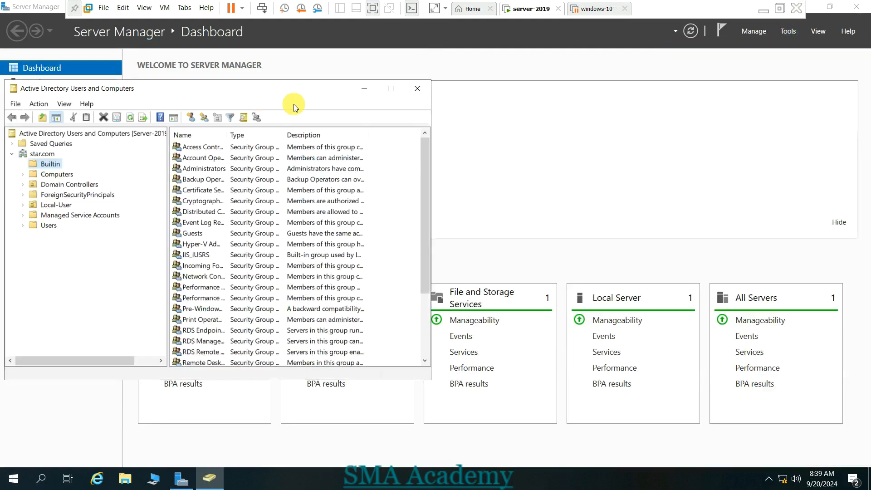
left_click(389, 88)
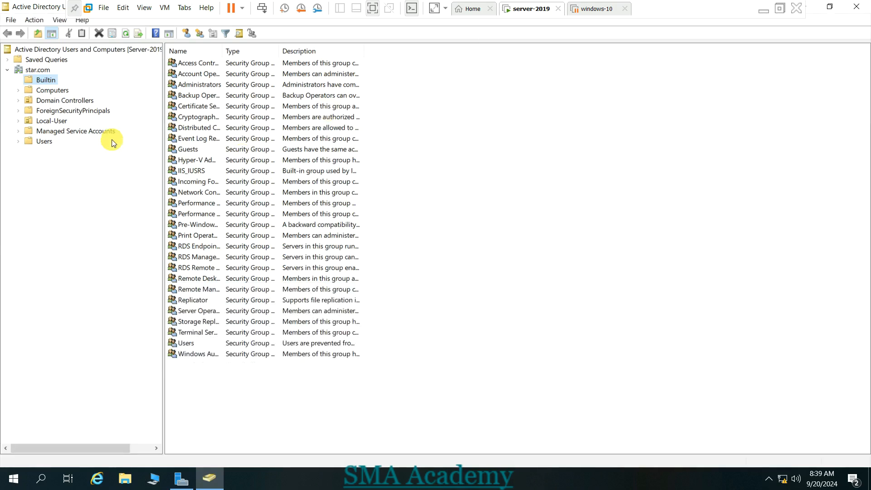
left_click(43, 70)
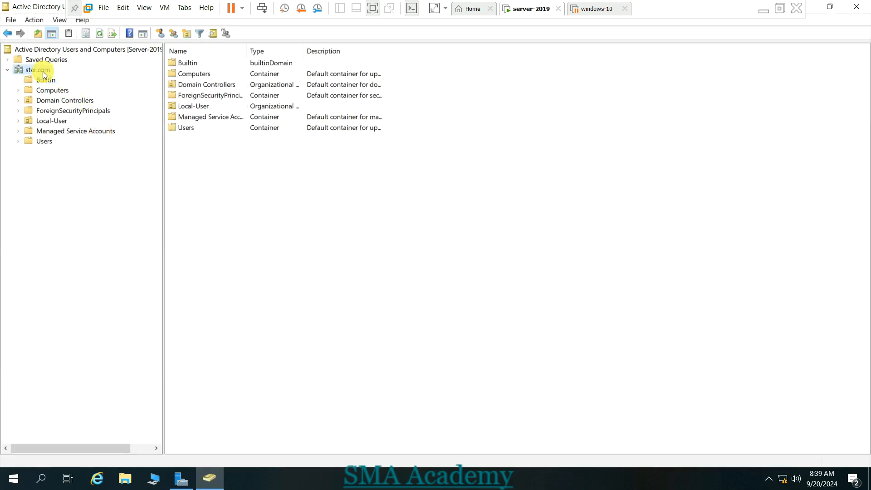
right_click(44, 74)
mouse_move(149, 174)
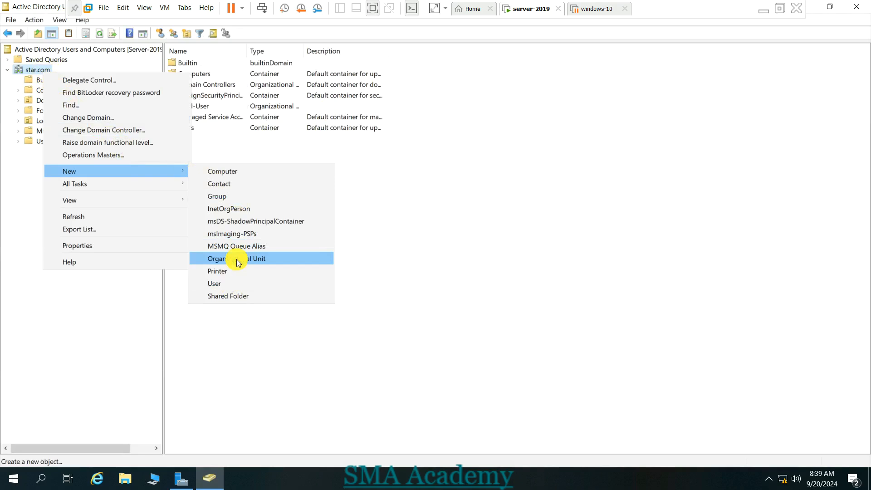
left_click(254, 313)
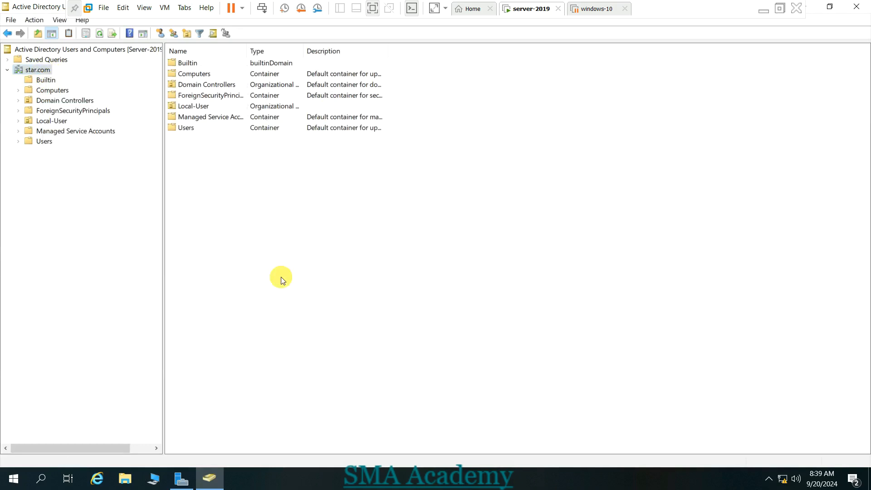
left_click(855, 6)
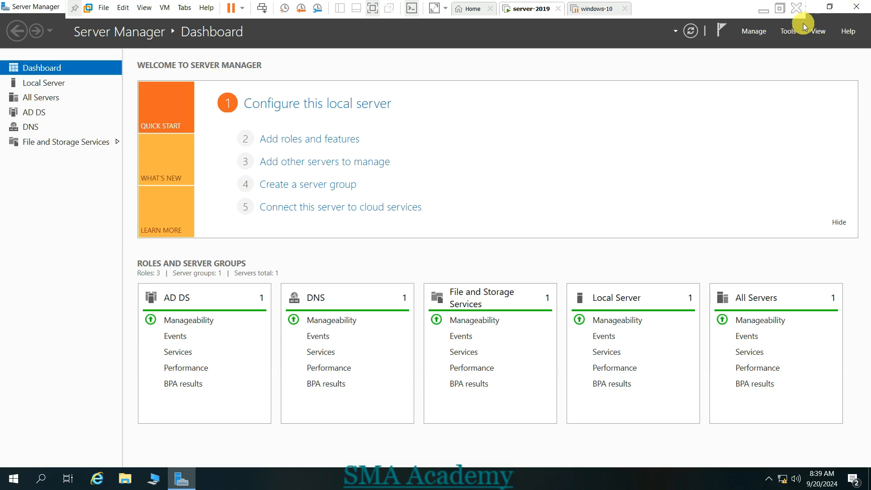
- Launch Active Directory Administrative Center, select star (local), and start a new Organizational Unit
left_click(789, 31)
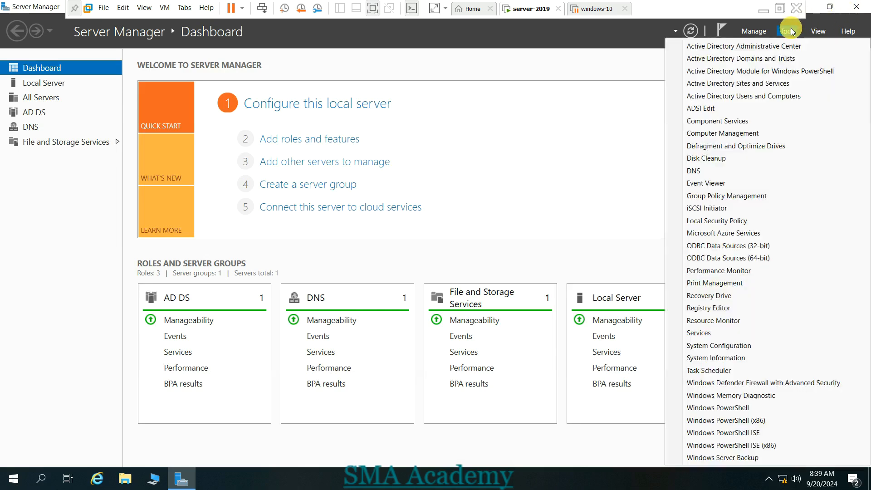
left_click(764, 45)
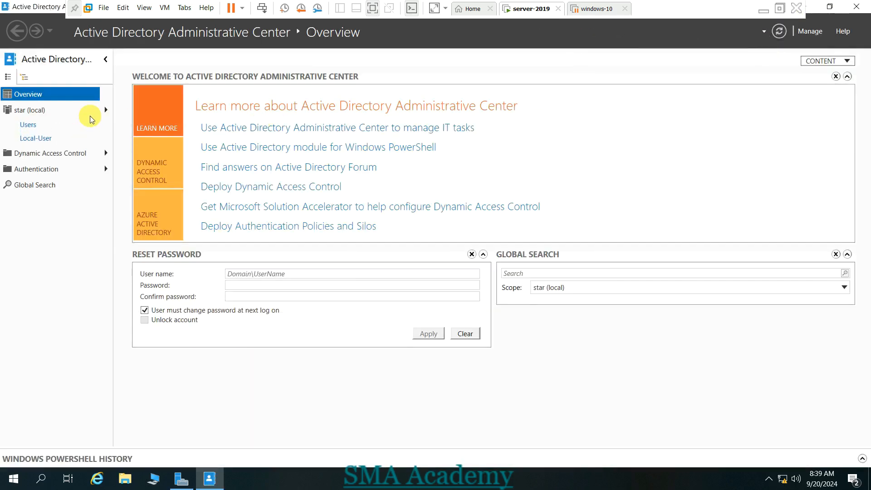
left_click(35, 114)
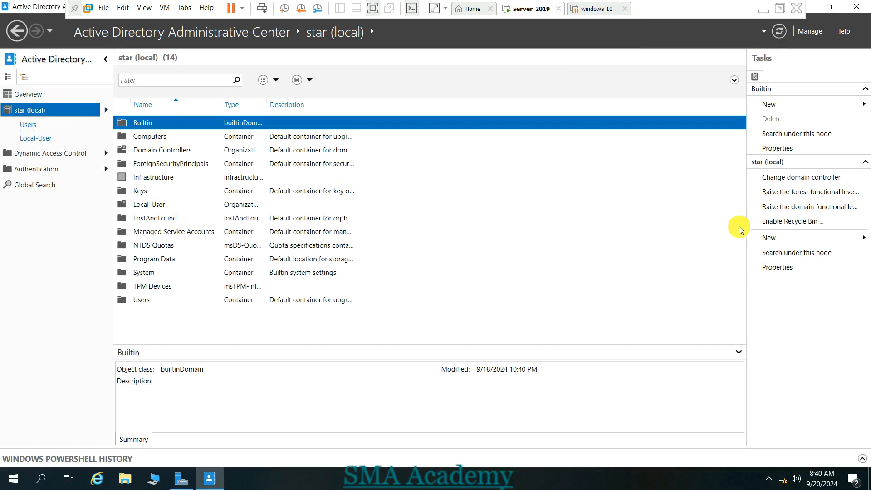
left_click(773, 242)
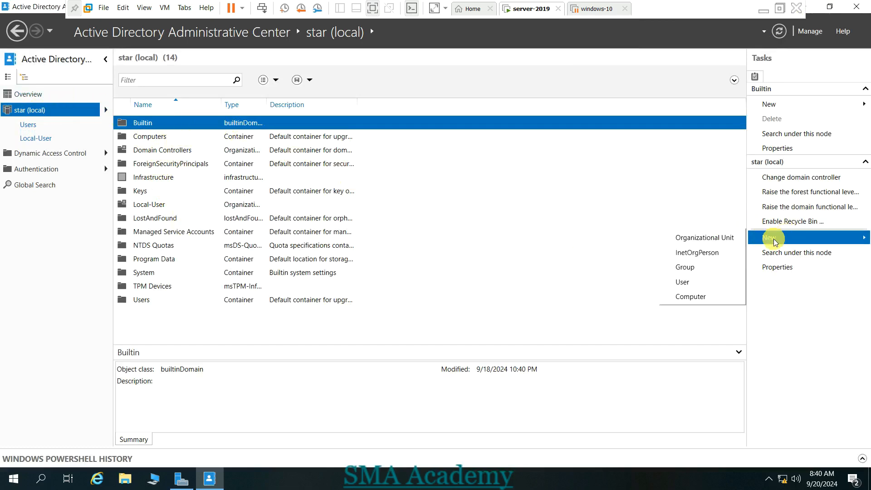
left_click(719, 241)
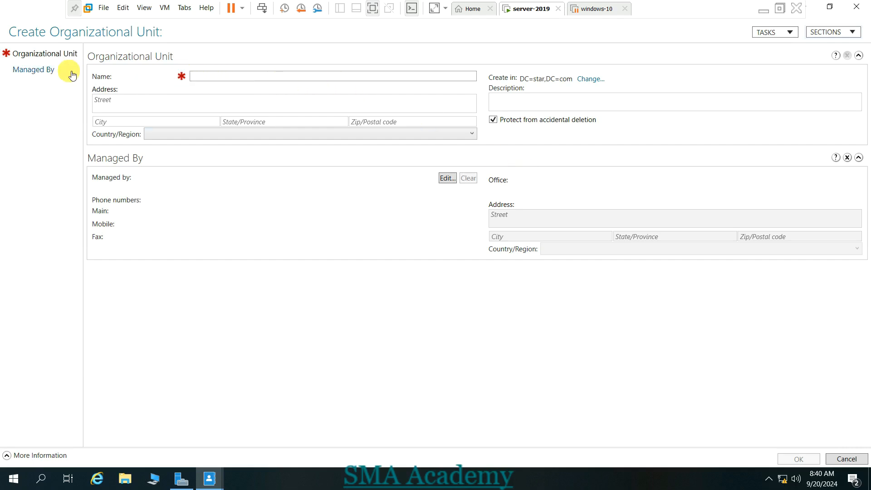
- Name the OU Pool, set country Afghanistan, and add description 'This OU is qreated for......'
left_click(211, 78)
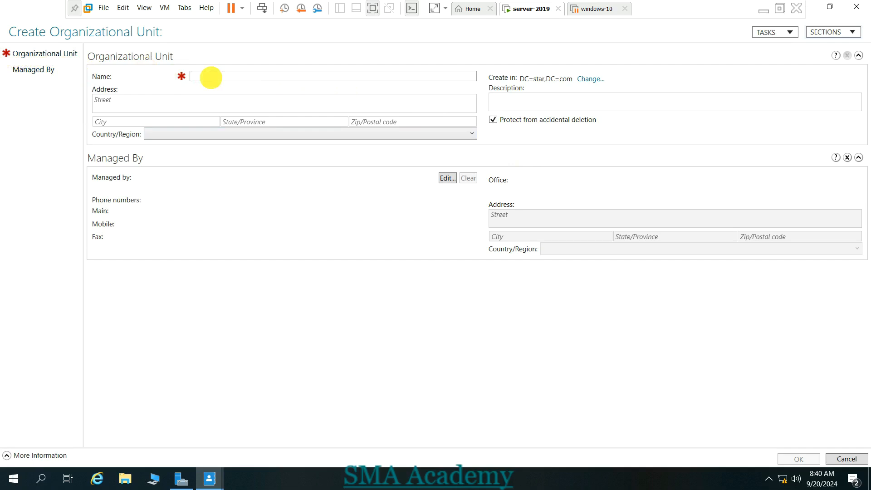
type("Pool")
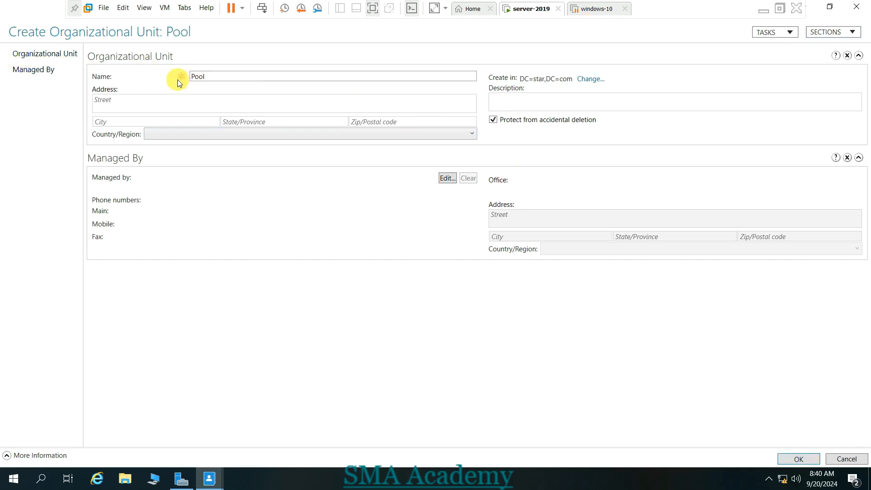
left_click(163, 99)
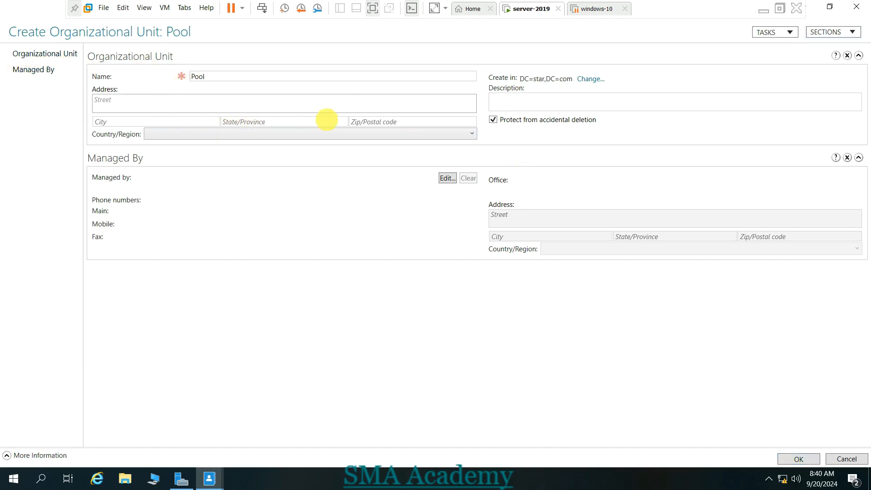
left_click(371, 132)
key("Return")
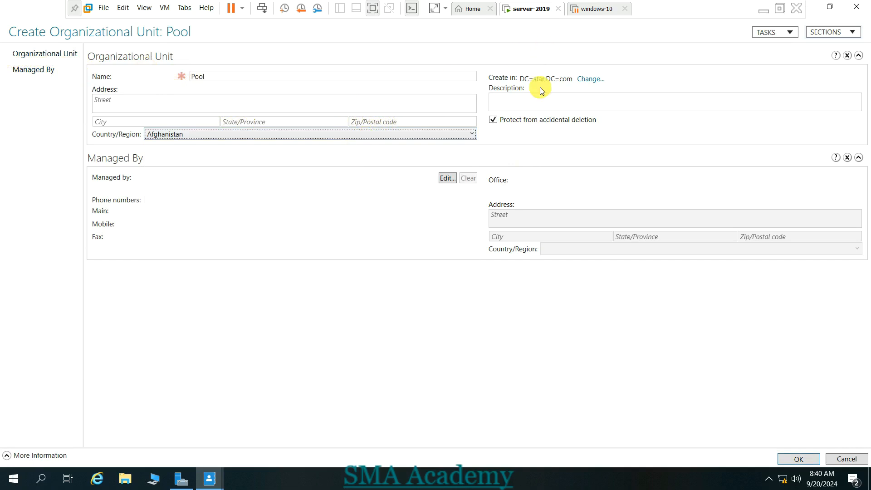
left_click(519, 105)
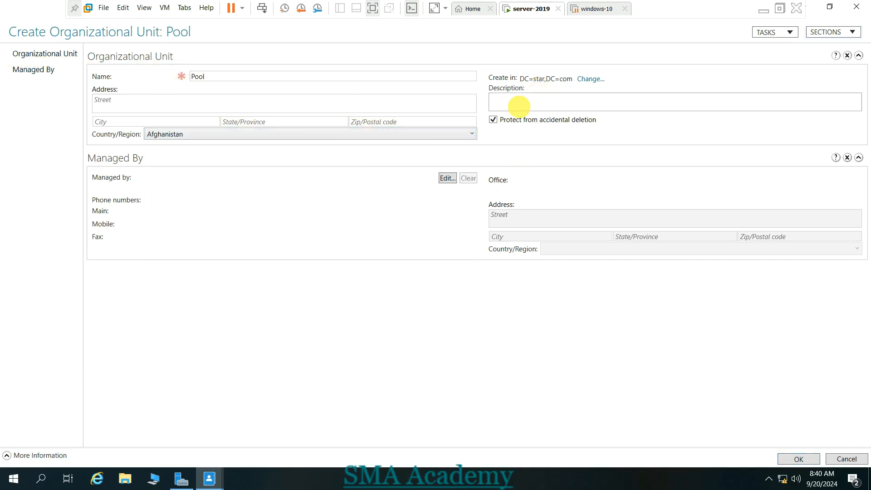
type("This OU is q")
type("reated for......")
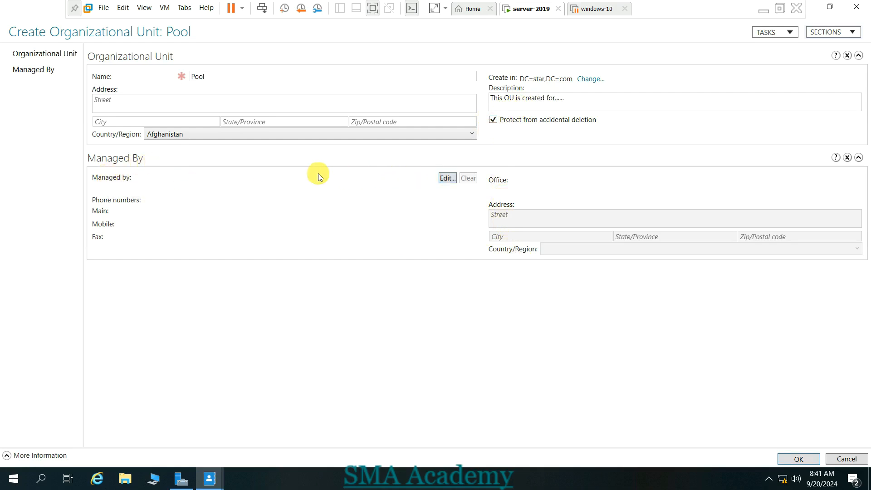
- Assign the khan account from Local-User as the OU's manager
left_click(446, 181)
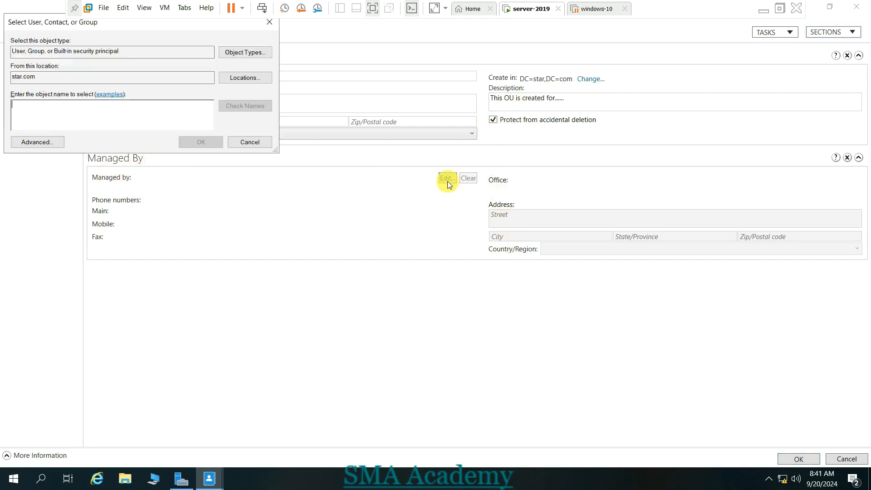
left_click(108, 108)
type("khan")
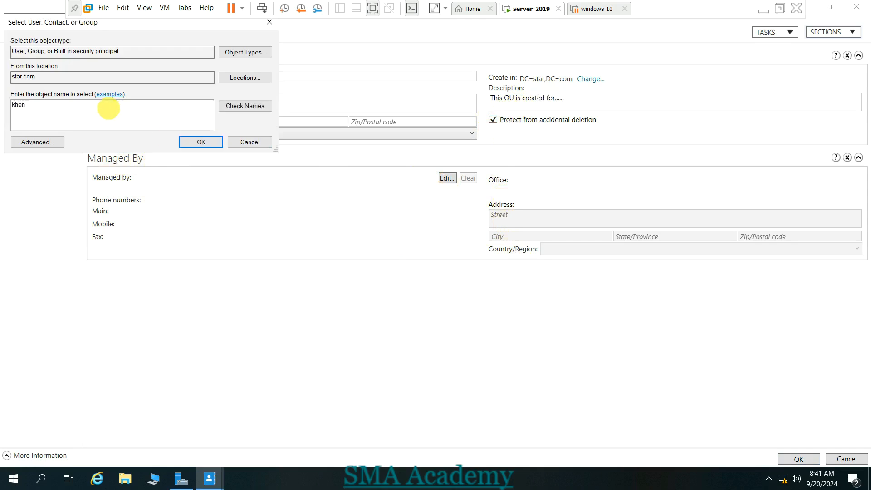
left_click(233, 107)
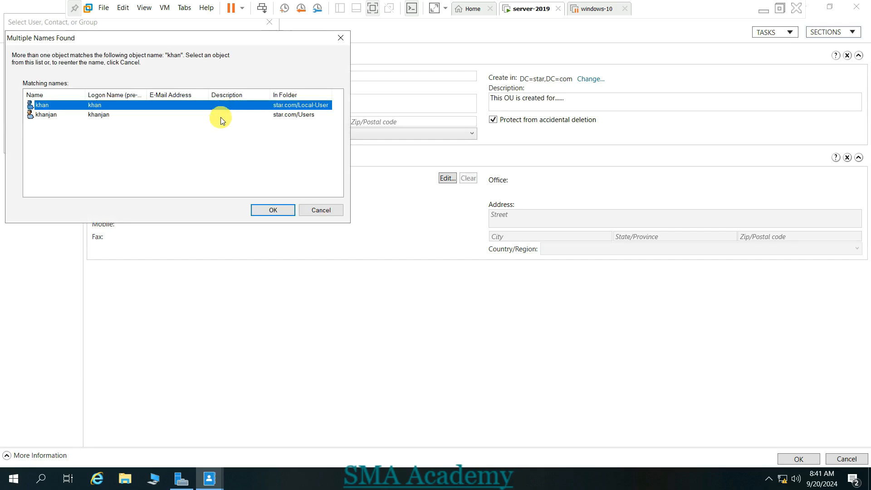
double_click(156, 107)
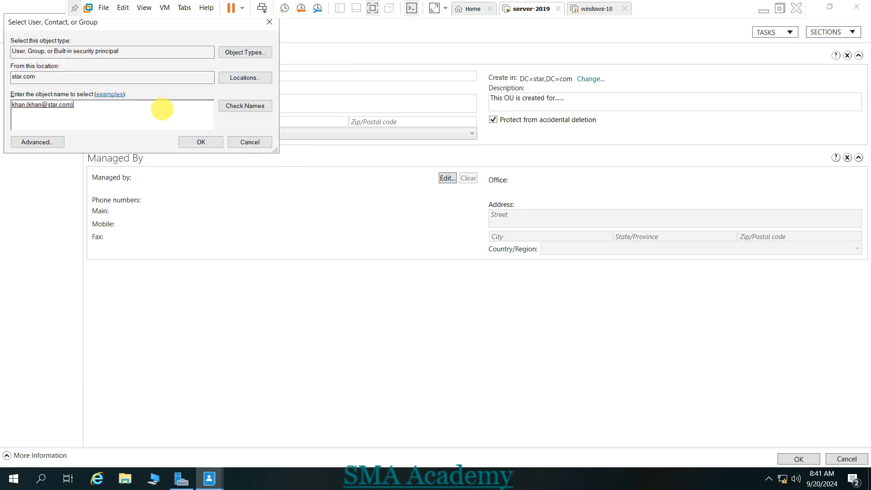
left_click(200, 141)
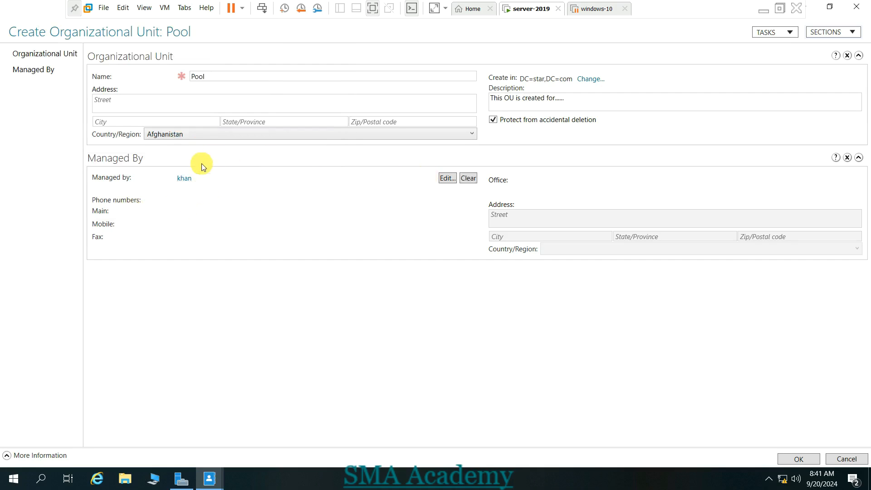
- Review the manager's account details, then create the Pool OU
left_click(183, 178)
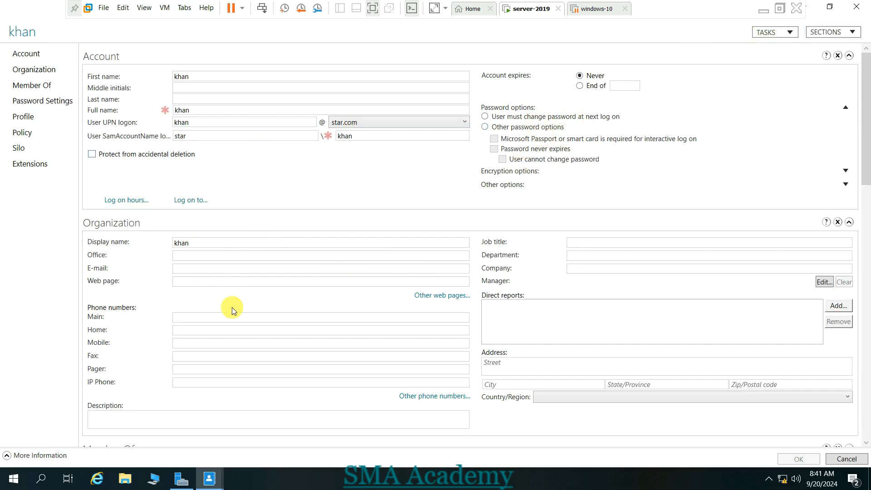
left_click(863, 7)
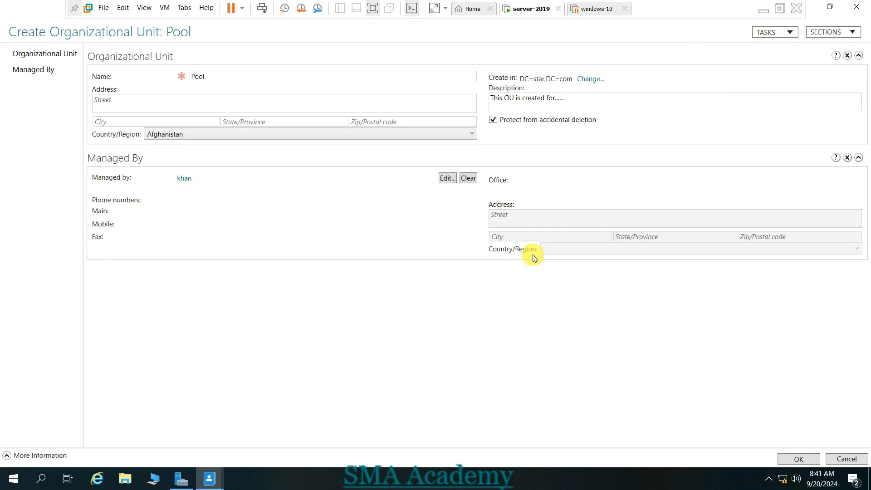
left_click(798, 459)
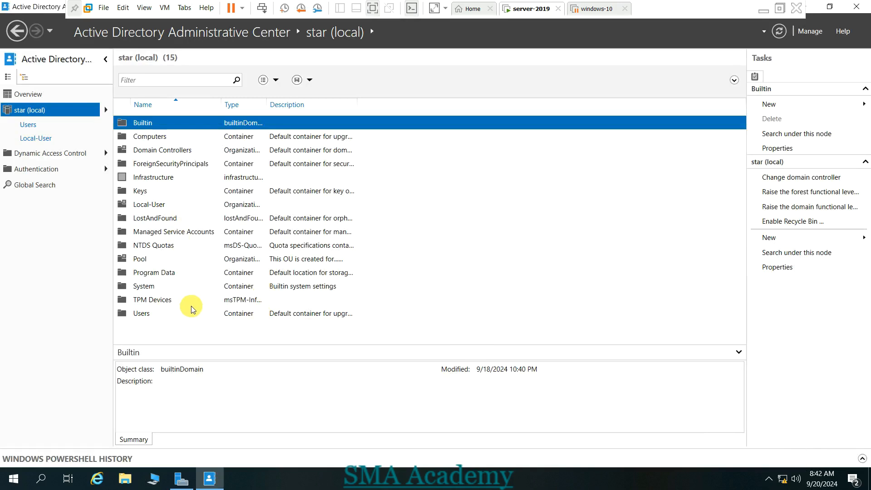
- Select Pool, close the Administrative Center, and launch Active Directory Users and Computers
left_click(140, 261)
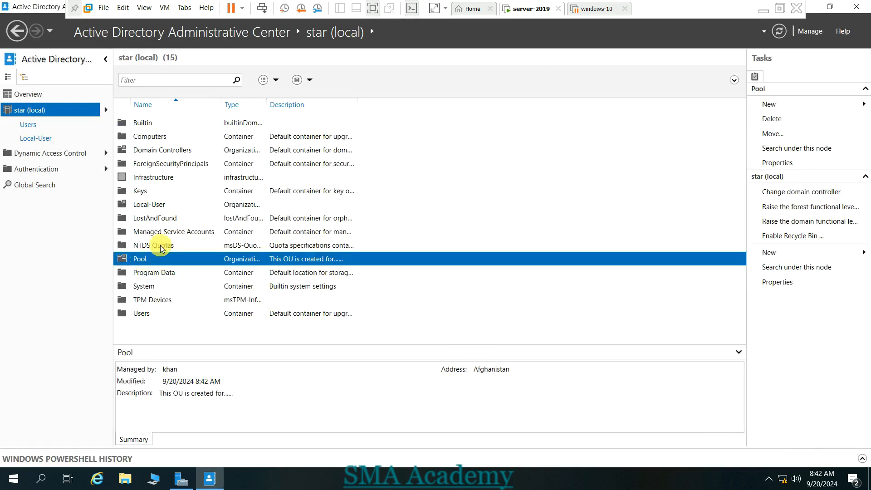
left_click(856, 6)
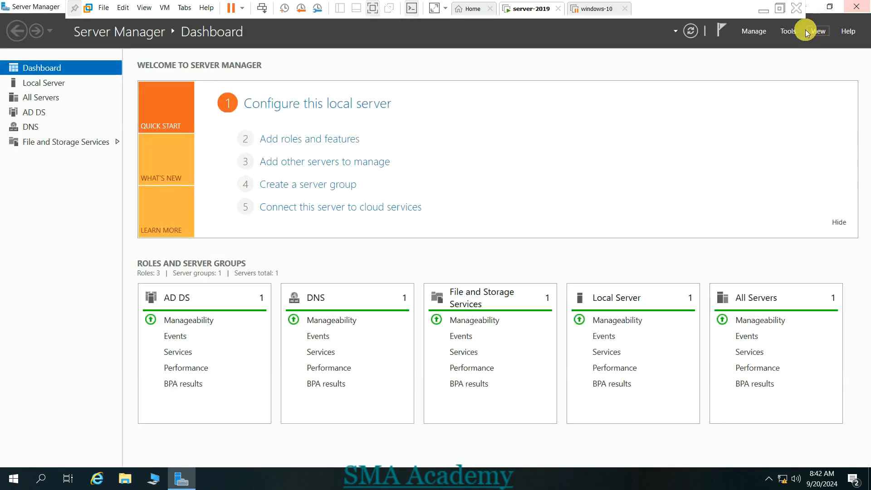
left_click(786, 32)
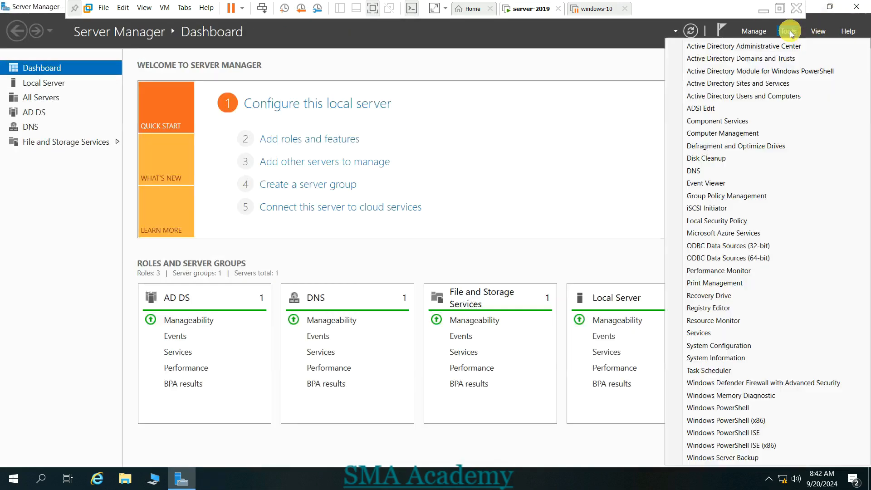
left_click(735, 96)
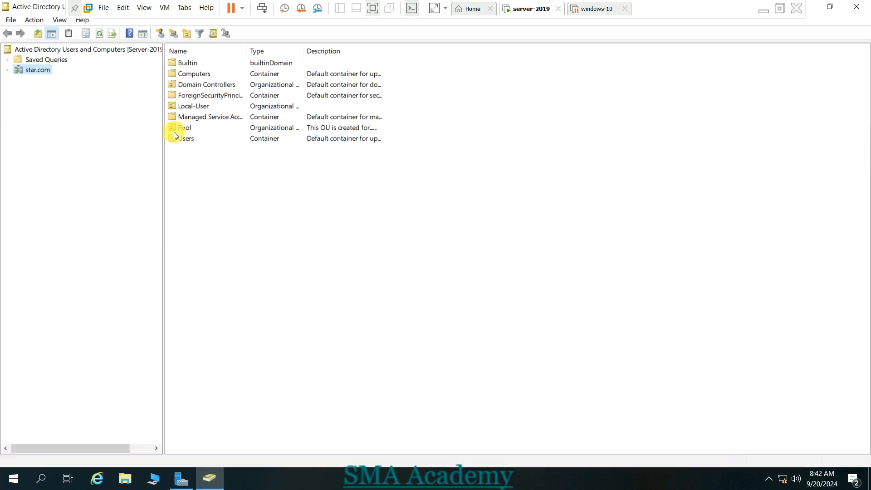
- Try deleting the Pool OU under star.com and dismiss the insufficient-privileges error
left_click(8, 70)
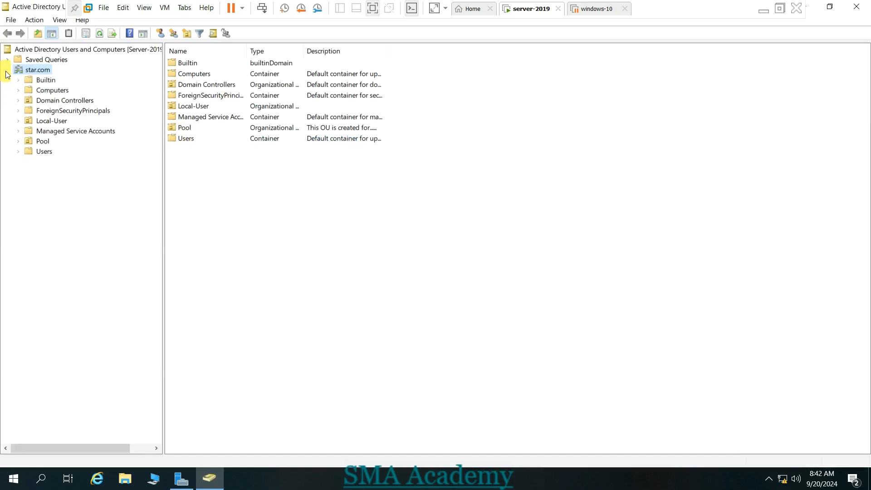
left_click(41, 142)
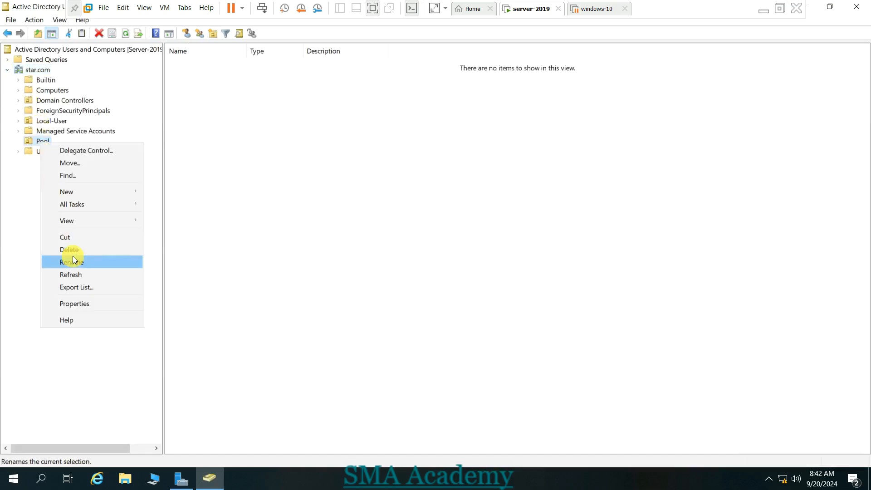
left_click(70, 252)
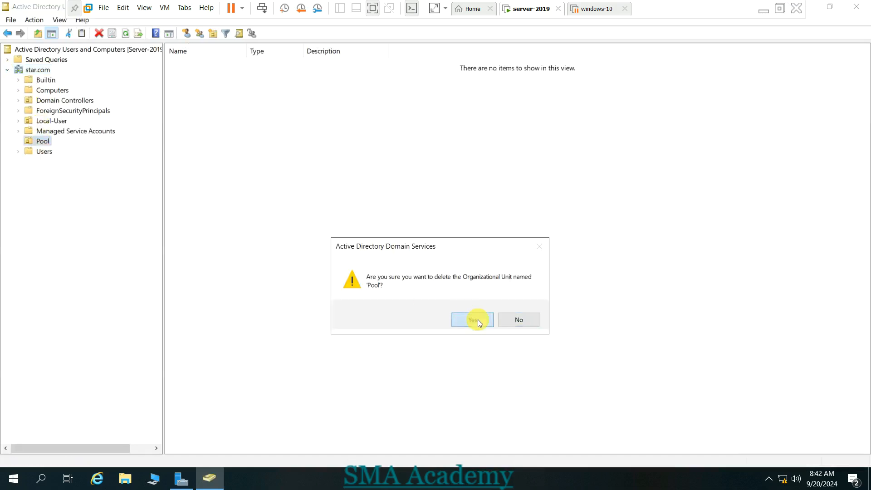
left_click(477, 320)
left_click(520, 319)
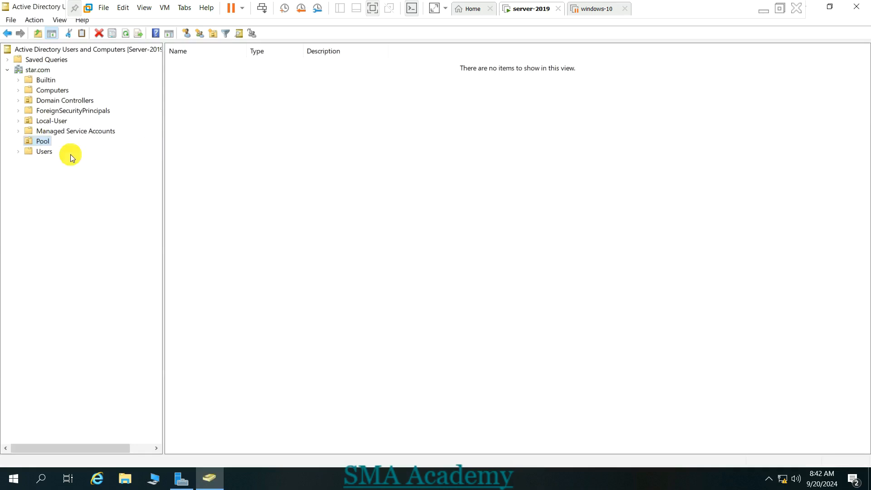
- With Advanced Features on, check Pool's Object tab deletion protection, then turn Advanced Features off
left_click(58, 20)
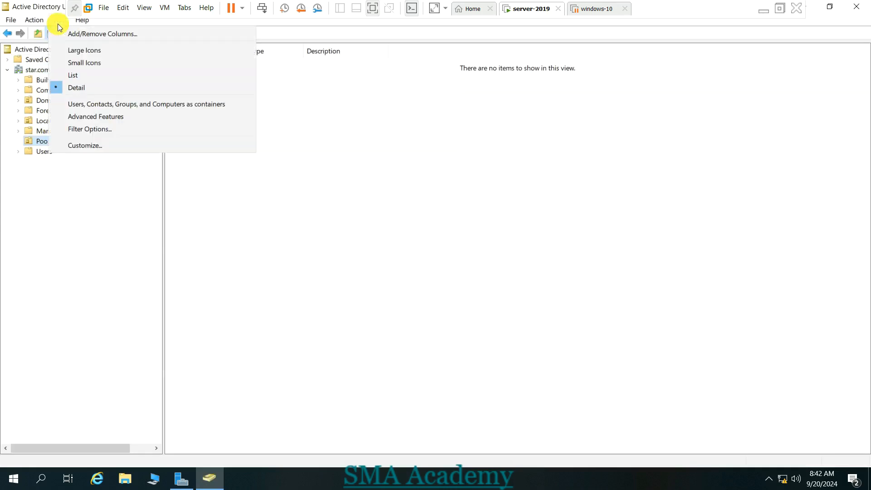
left_click(85, 119)
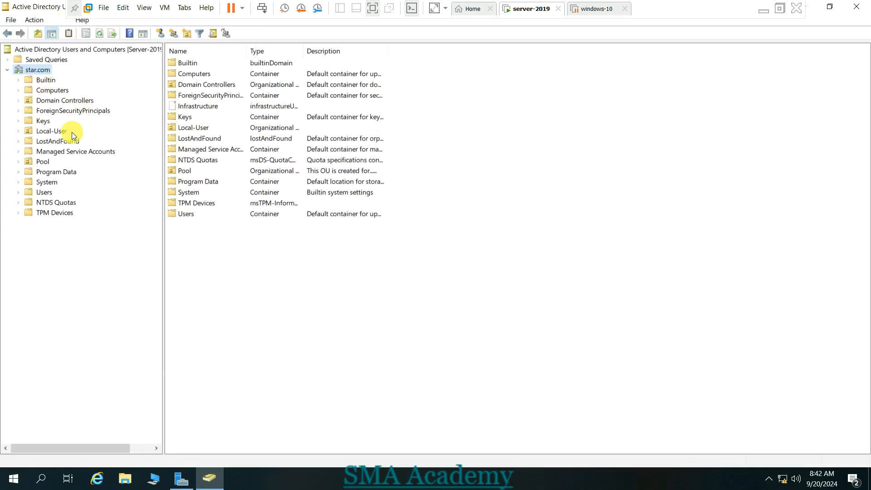
left_click(44, 162)
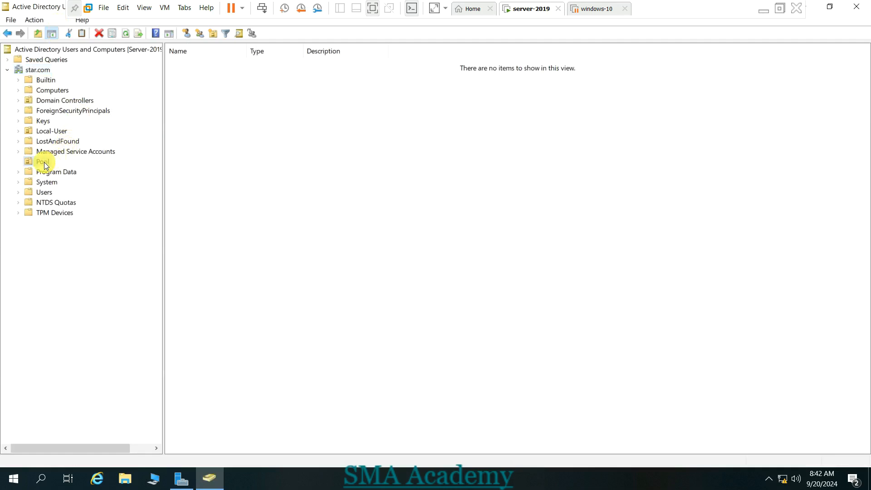
right_click(44, 162)
left_click(79, 323)
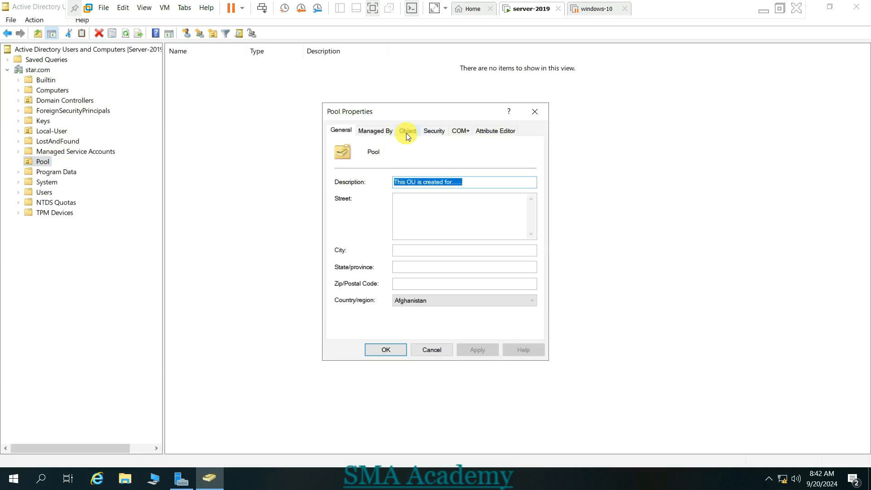
left_click(387, 131)
left_click(413, 132)
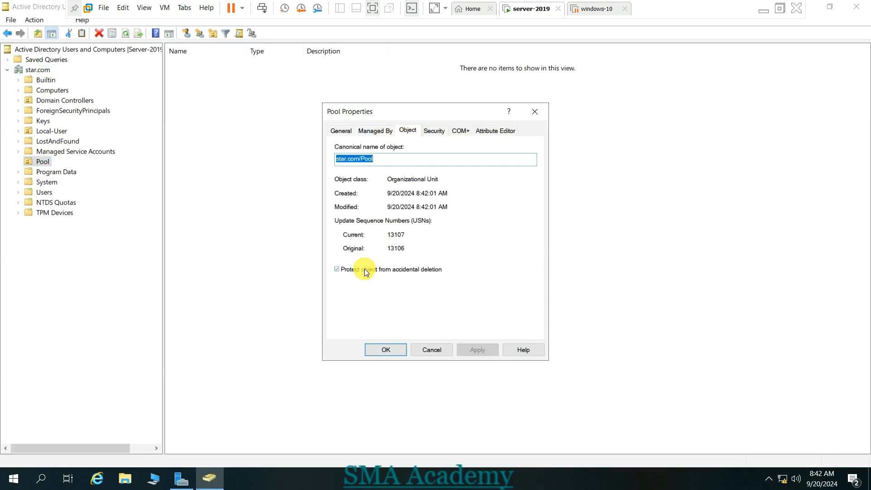
left_click(536, 112)
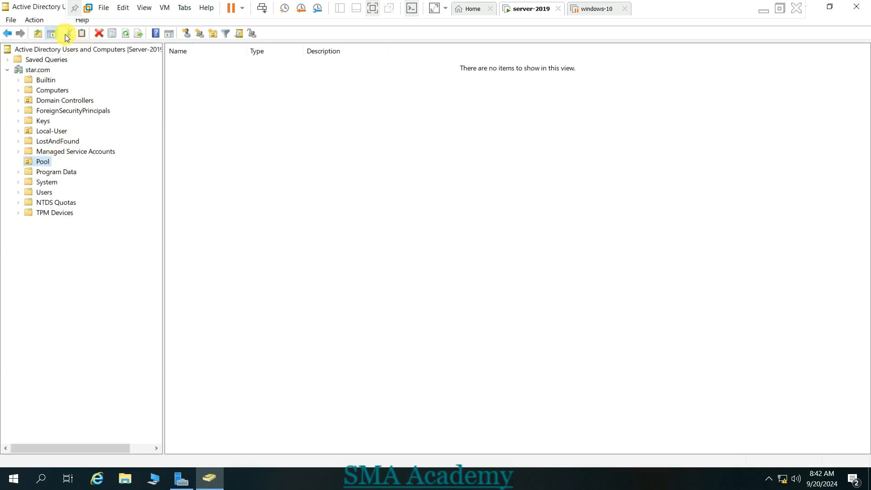
left_click(62, 21)
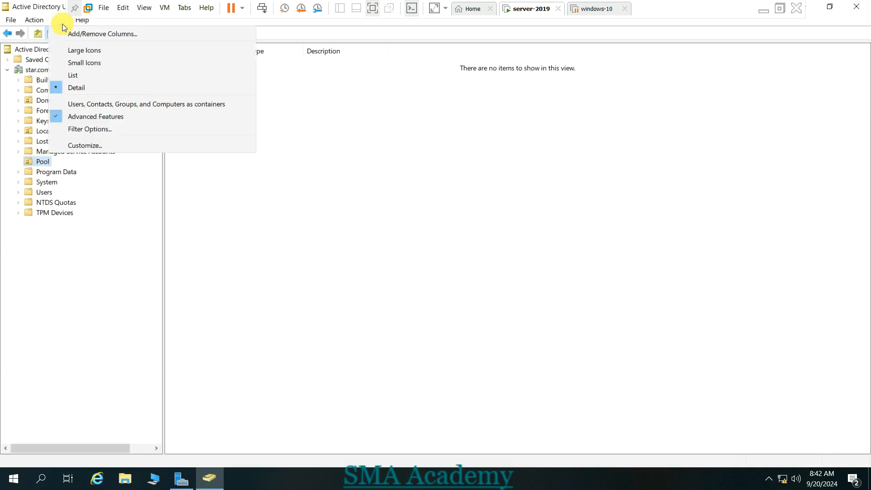
left_click(82, 117)
- Close Users and Computers and reopen Active Directory Administrative Center on star (local)
left_click(856, 6)
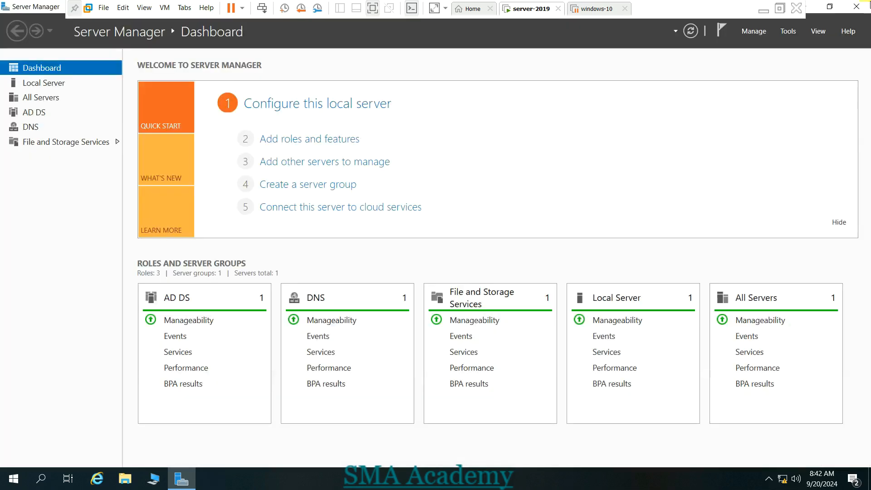
left_click(788, 32)
left_click(785, 47)
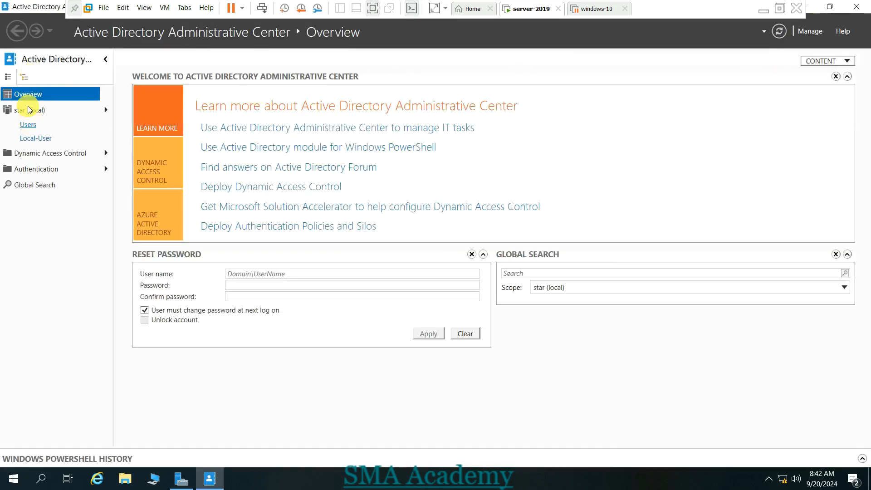
left_click(27, 111)
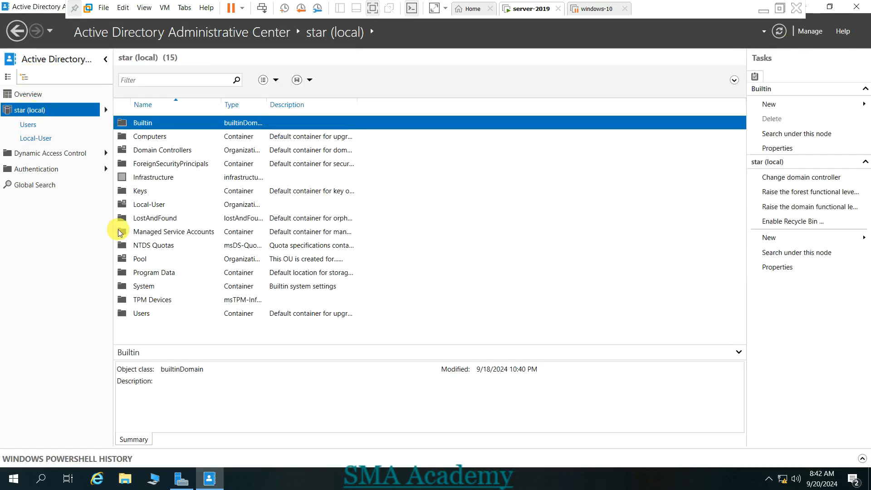
- Attempt to delete the Pool OU and dismiss the deletion-refused error
left_click(141, 259)
right_click(142, 259)
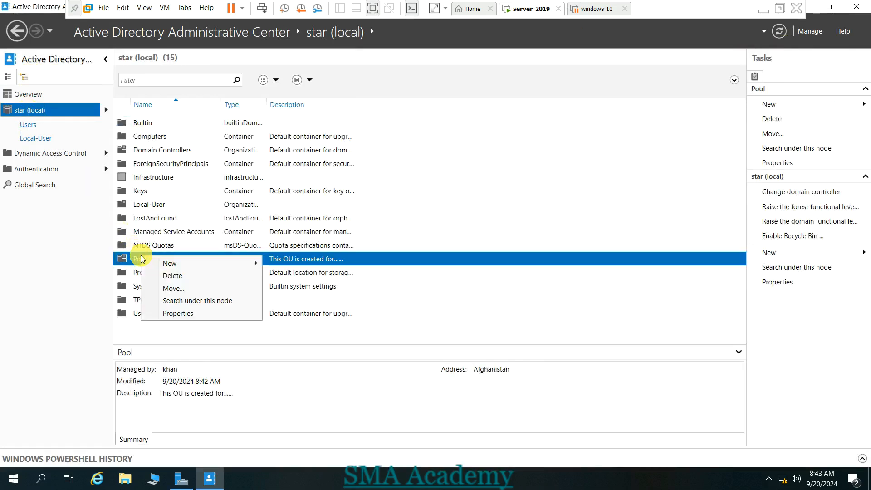
left_click(167, 278)
left_click(464, 279)
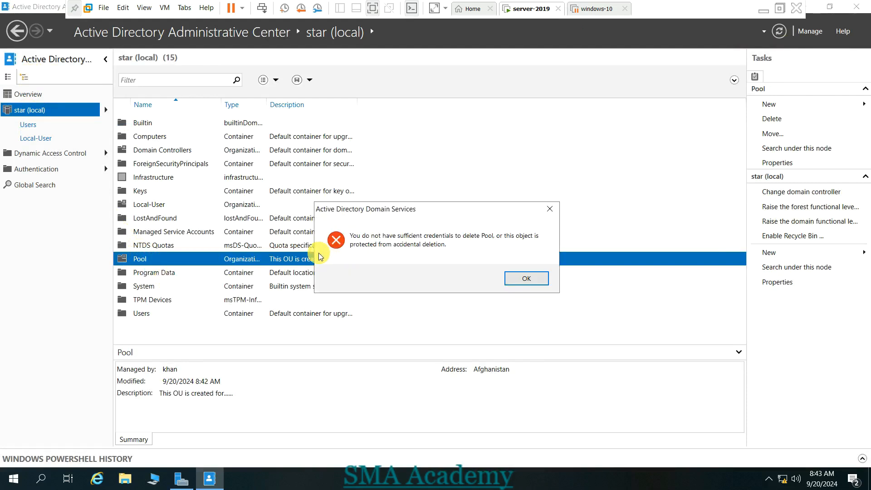
left_click(512, 280)
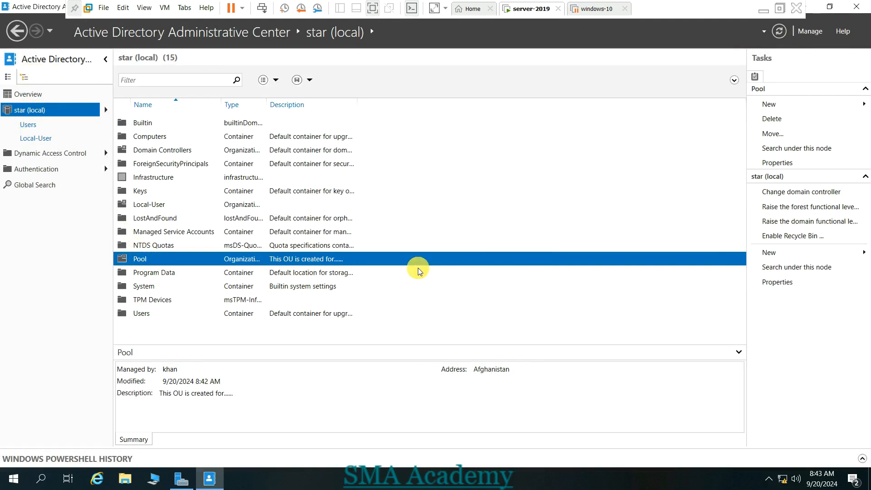
- Uncheck 'Protect from accidental deletion' in Pool's properties and save
right_click(388, 259)
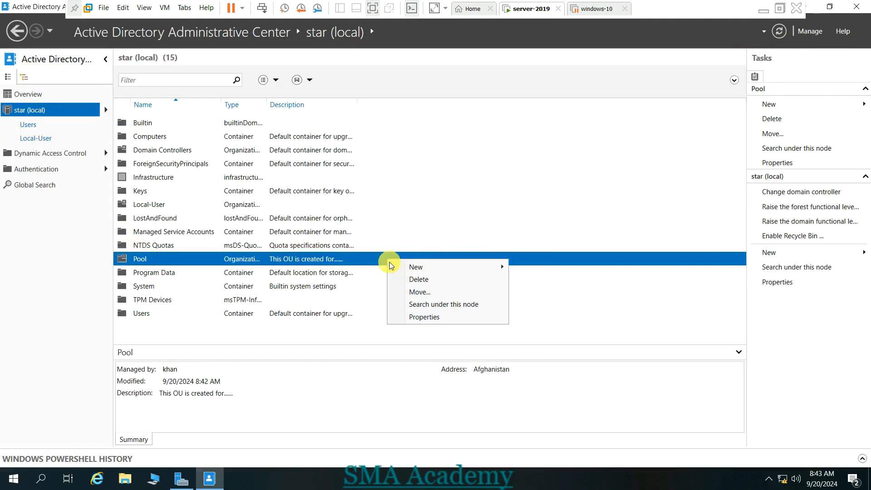
left_click(320, 259)
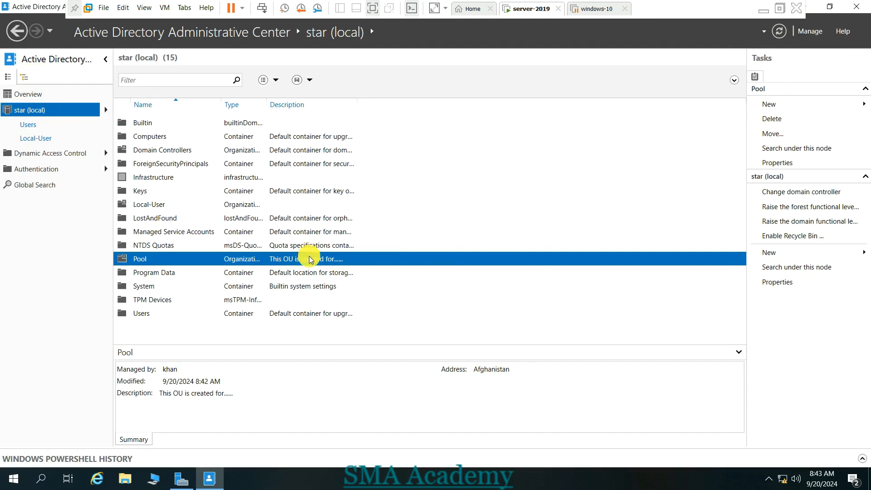
left_click(774, 163)
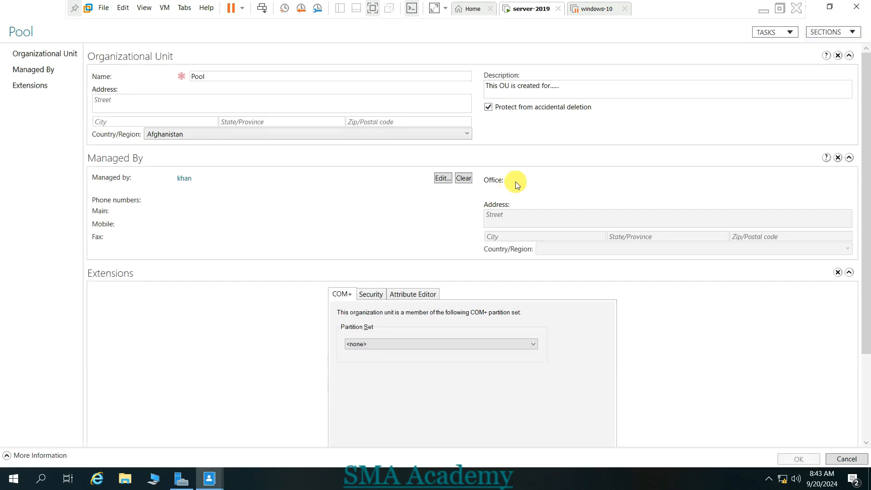
left_click(488, 107)
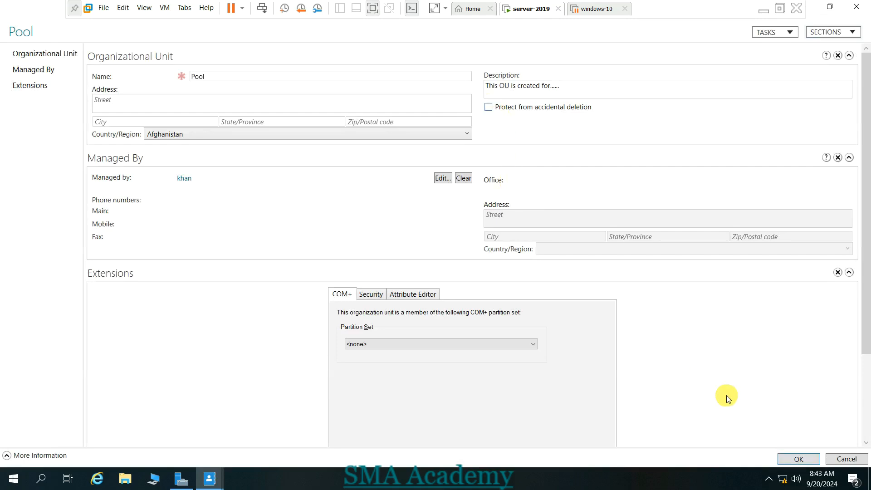
left_click(795, 459)
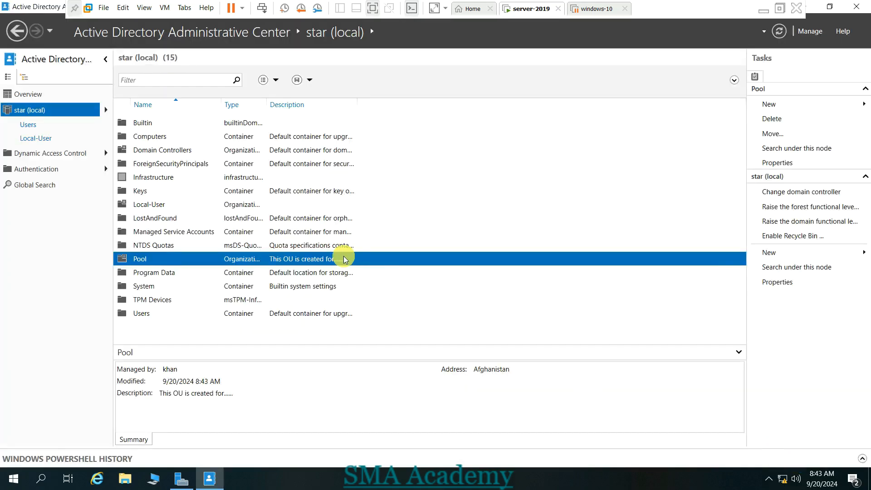
- Delete the Pool OU and confirm with Yes
right_click(182, 257)
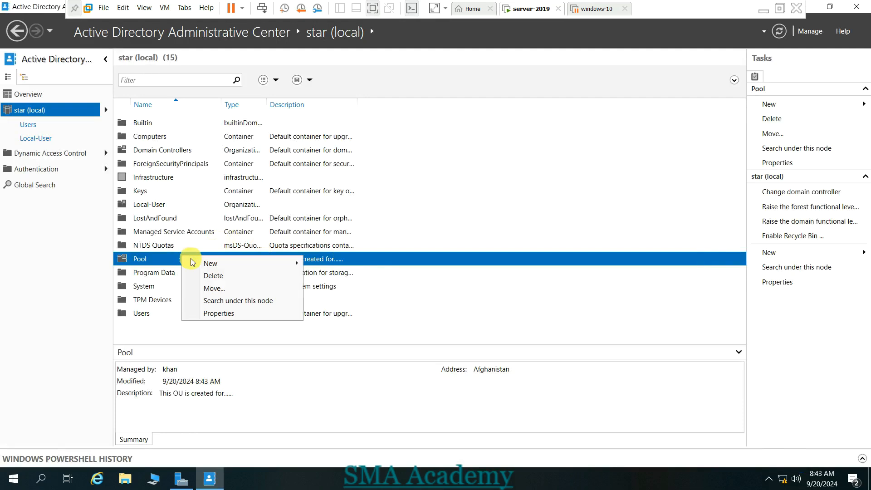
left_click(209, 276)
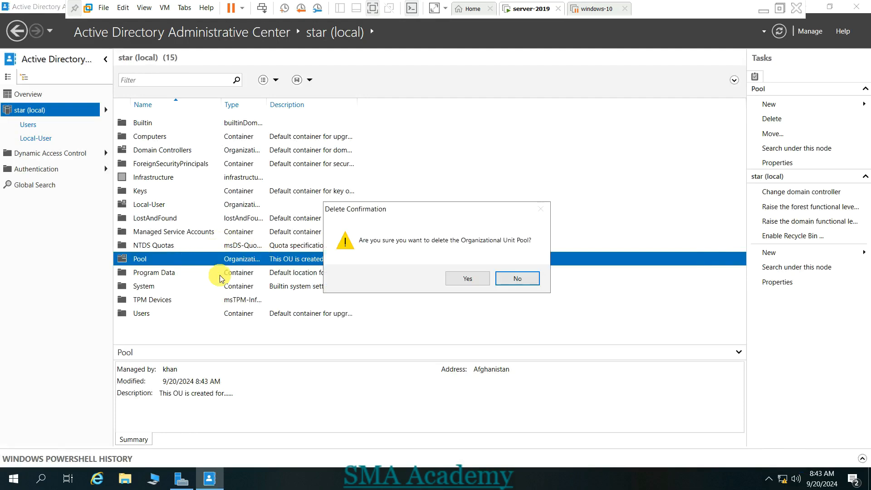
left_click(464, 283)
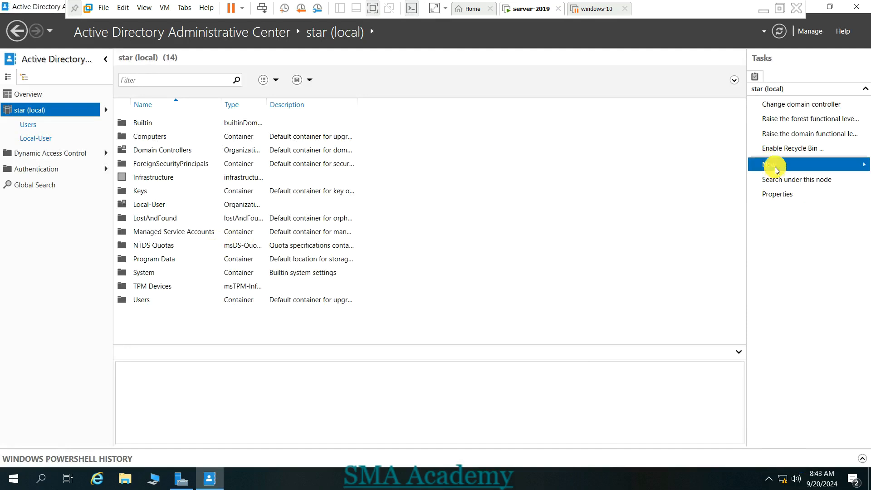
- Create a new Pool OU with accidental-deletion protection turned off
left_click(24, 111)
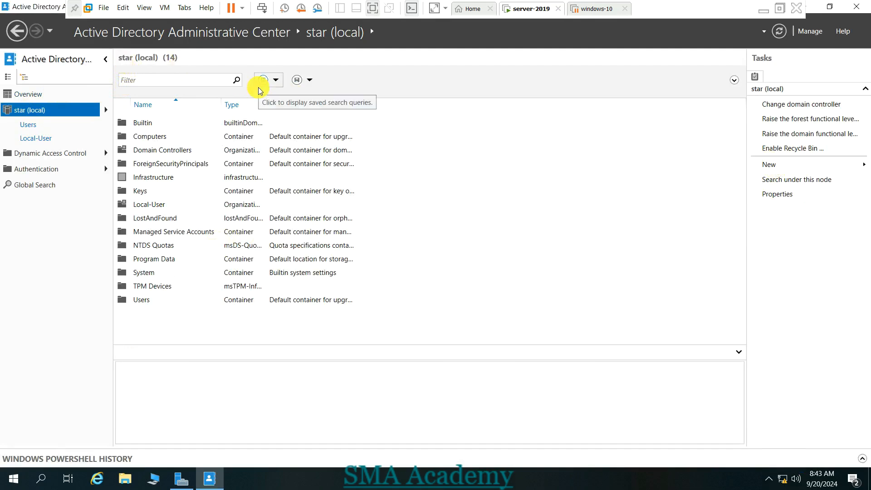
mouse_move(772, 167)
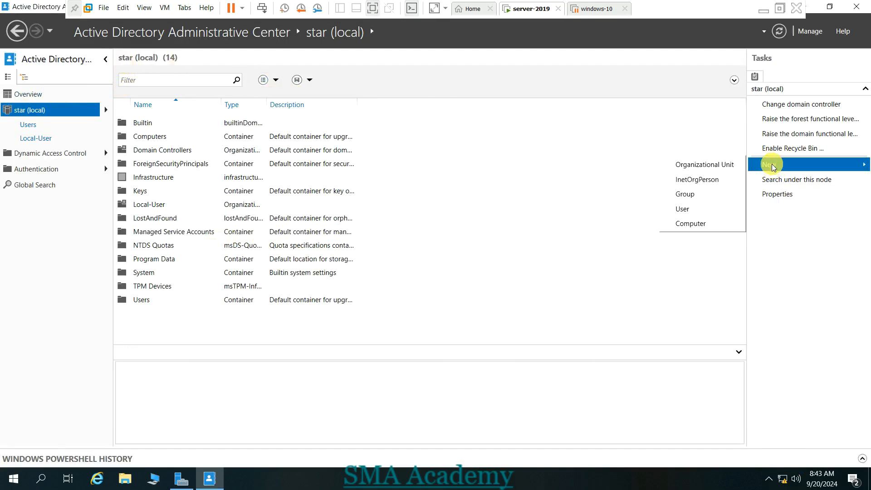
left_click(698, 167)
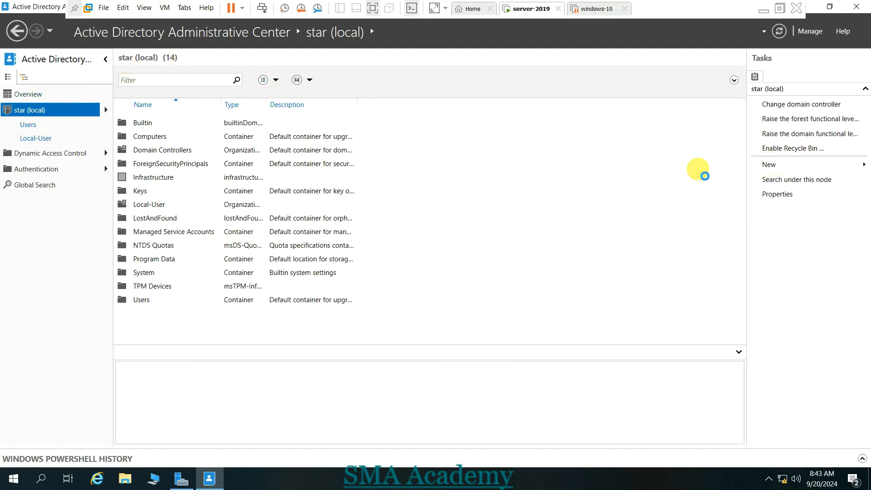
type("Pool")
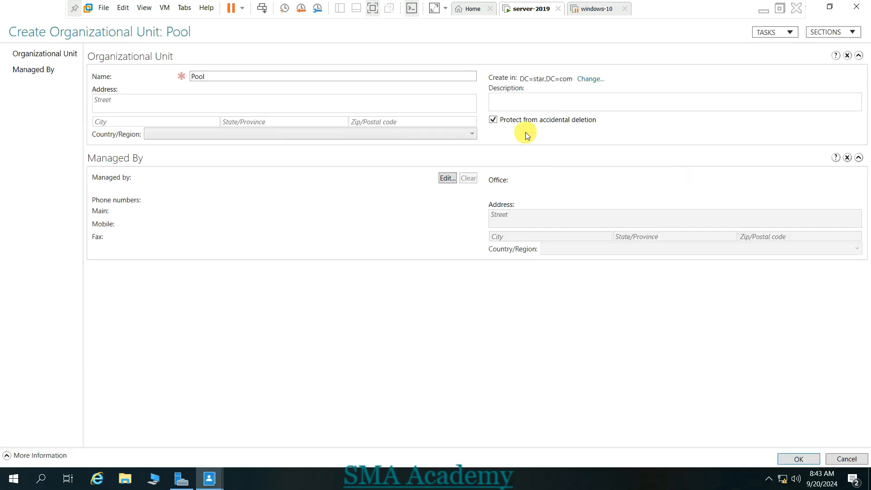
left_click(495, 122)
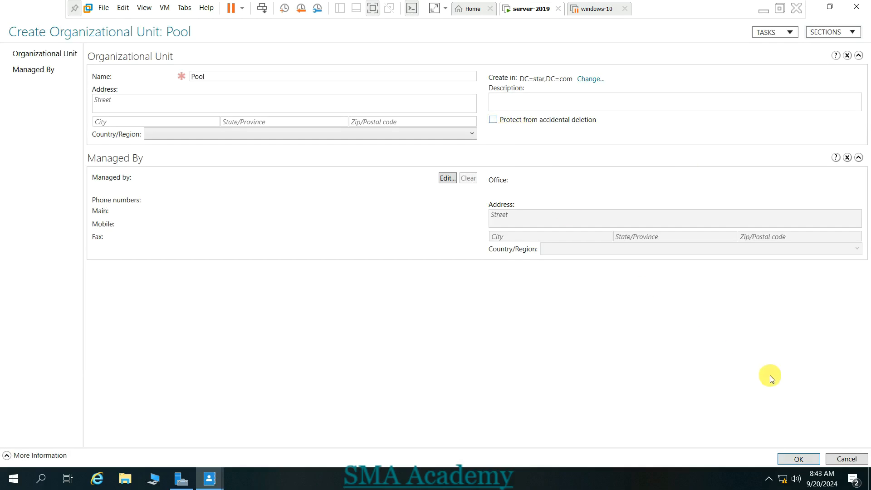
left_click(801, 460)
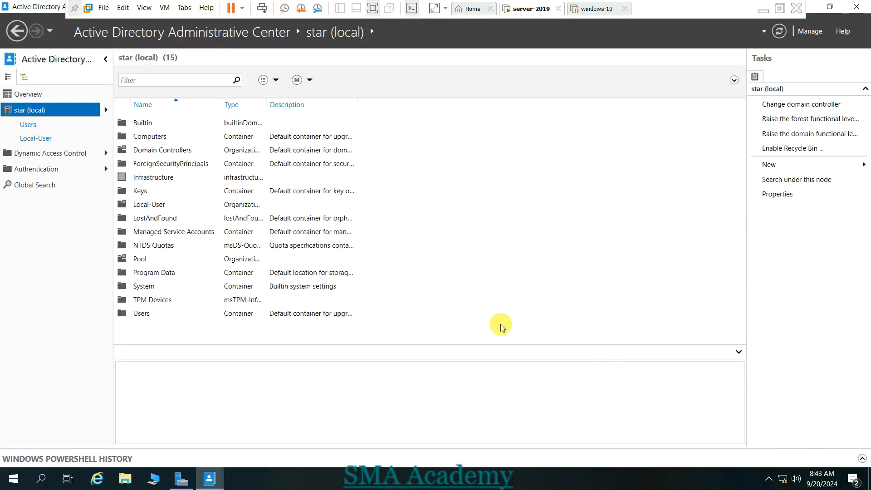
- Create a Test OU, also without deletion protection
left_click(155, 258)
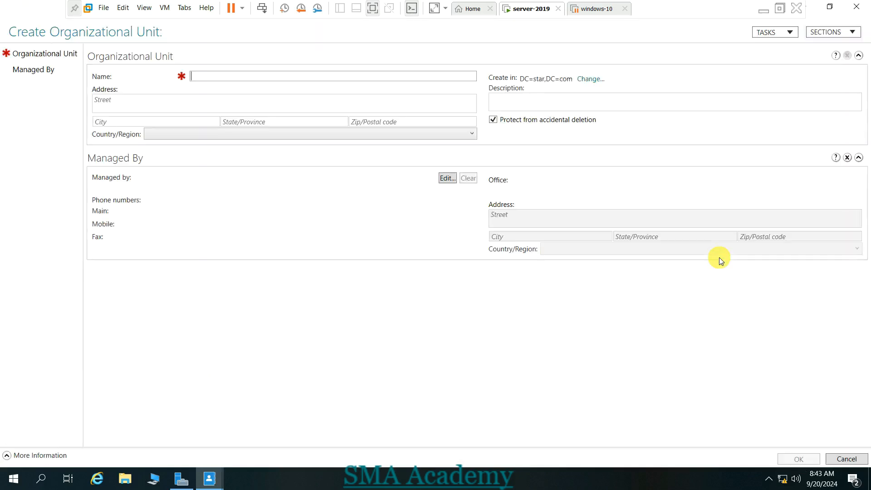
type("Test")
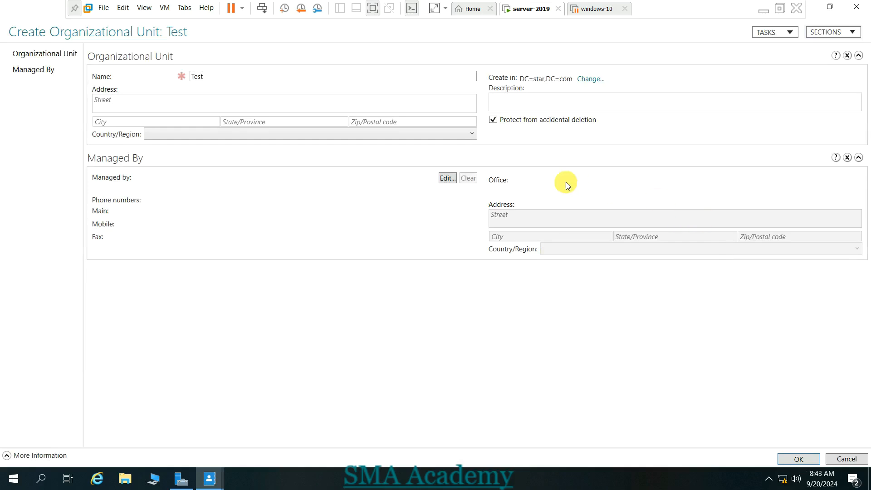
left_click(526, 121)
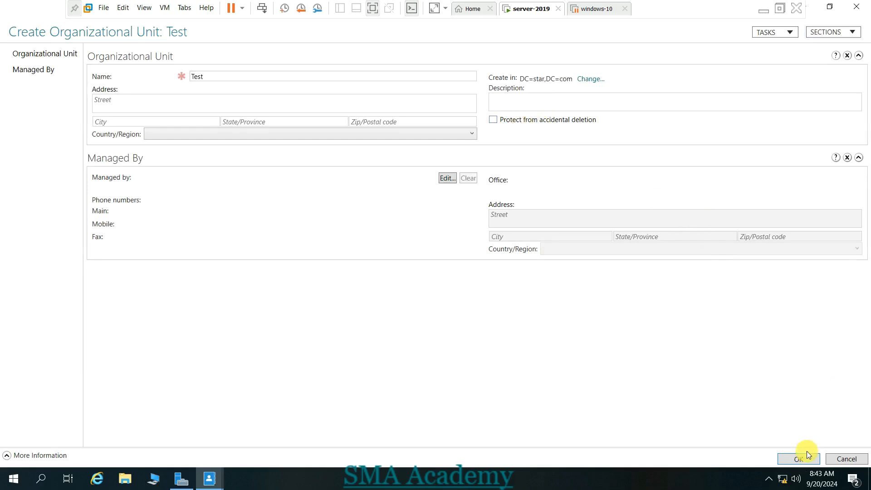
left_click(799, 459)
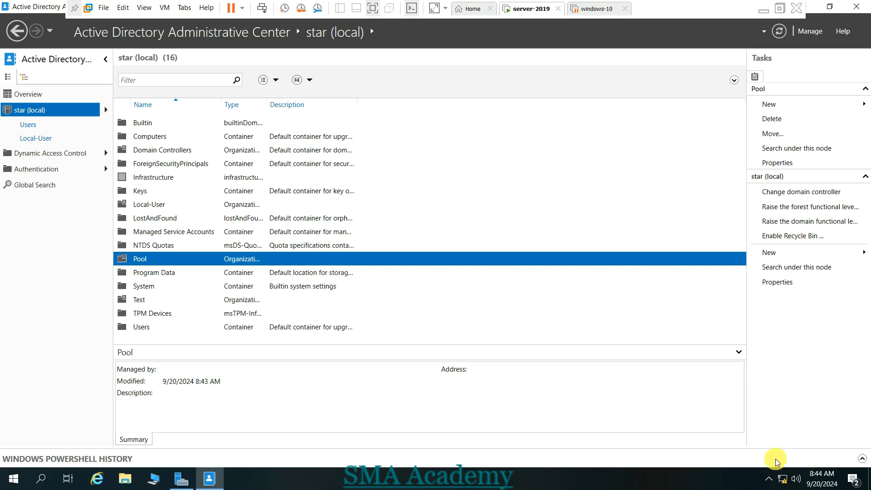
- Open the Pool OU from the star (local) list again to verify it holds no objects
double_click(158, 259)
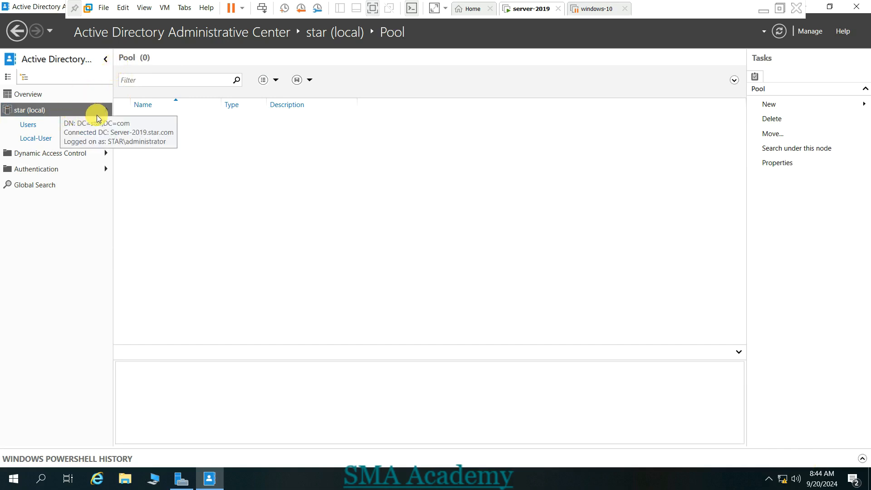
left_click(84, 109)
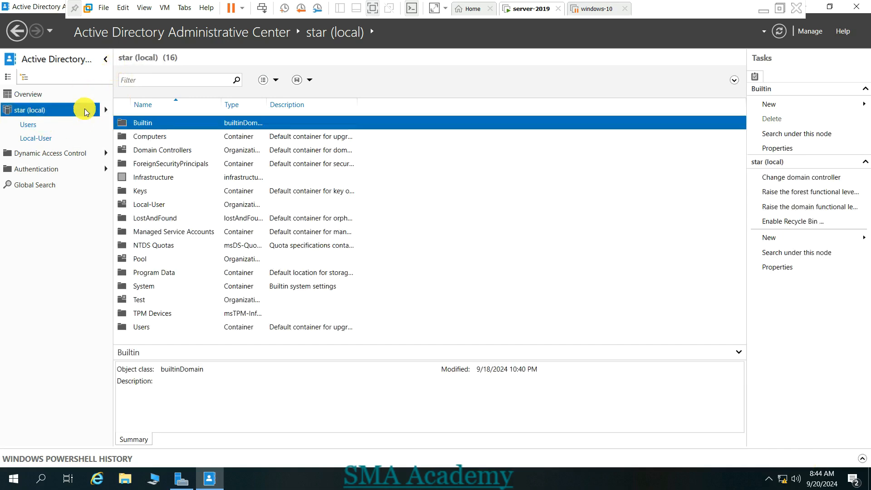
double_click(145, 260)
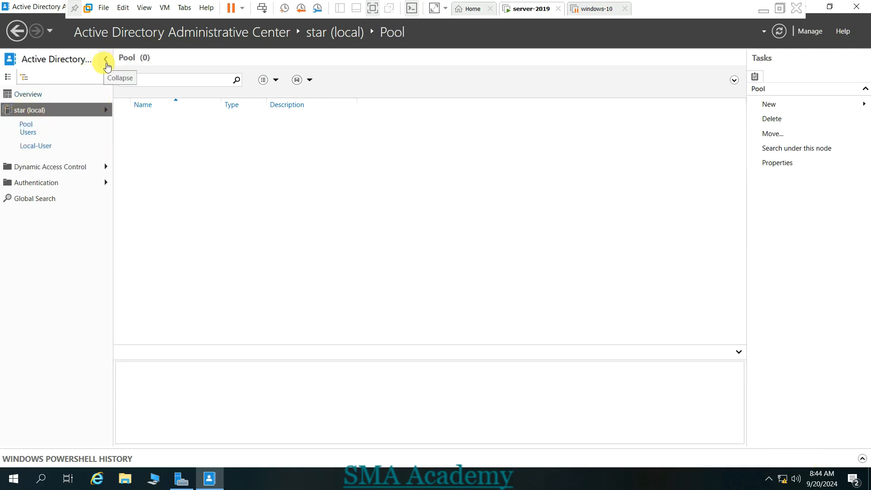
left_click(105, 59)
left_click(9, 57)
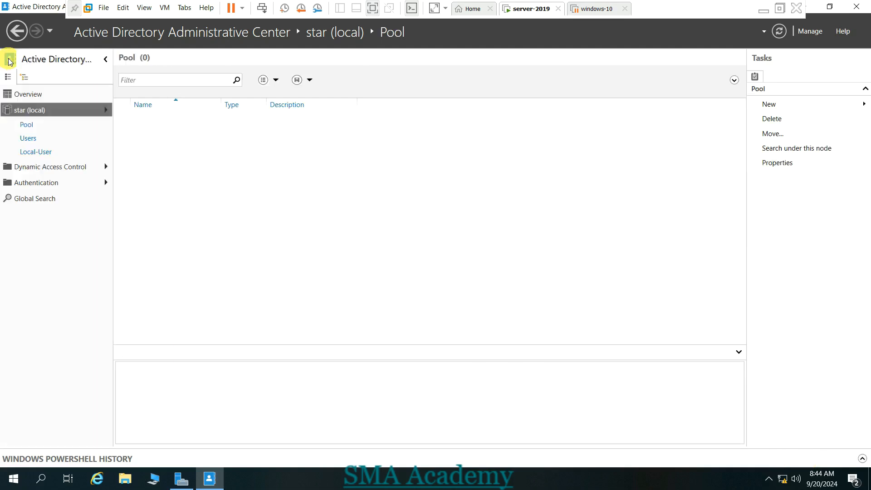
left_click(38, 110)
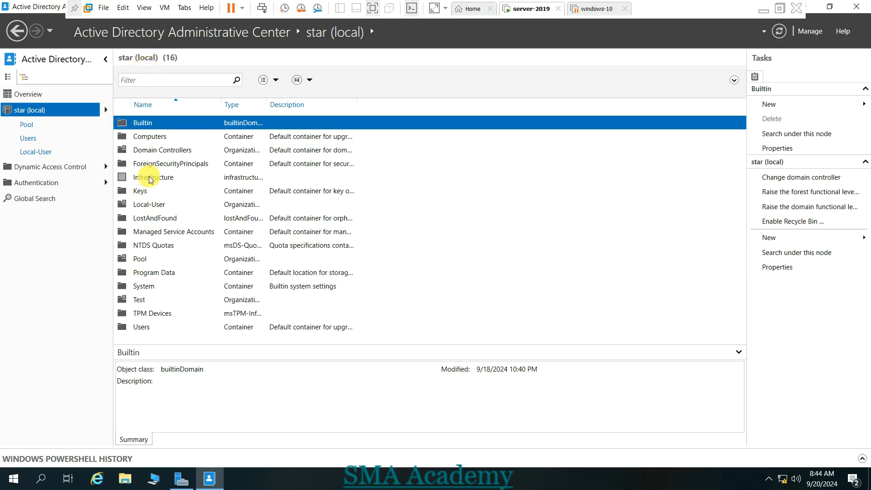
left_click(142, 260)
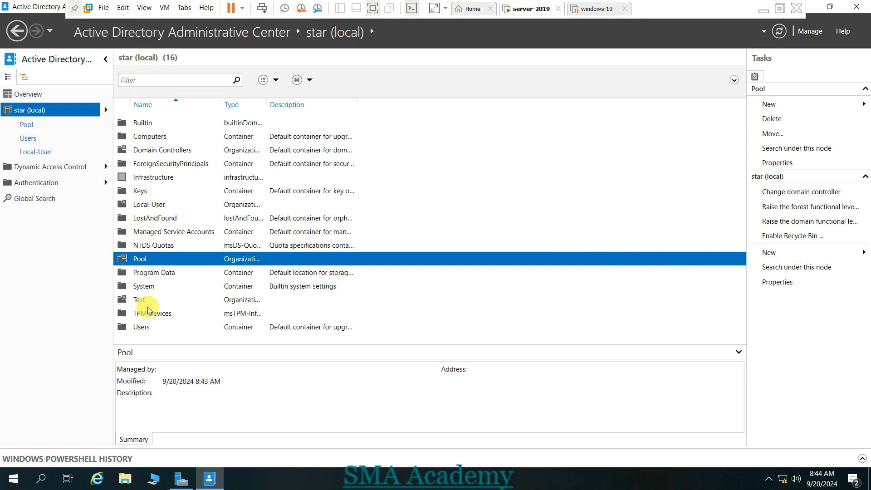
double_click(151, 262)
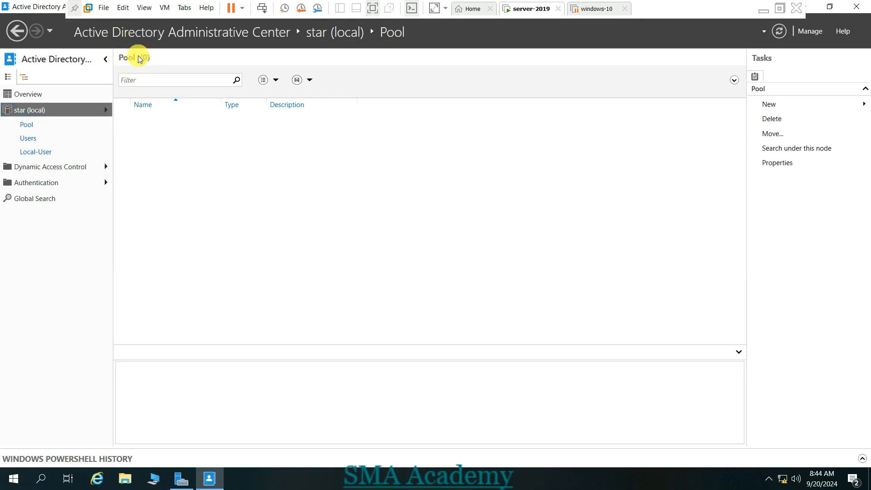
- Create an OU named New inside Pool without deletion protection, then open it
left_click(773, 107)
left_click(705, 105)
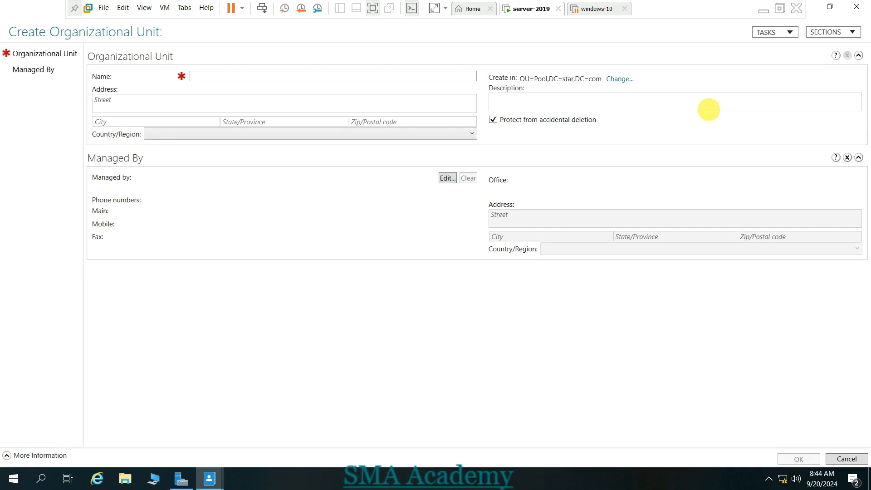
type("New")
left_click(499, 122)
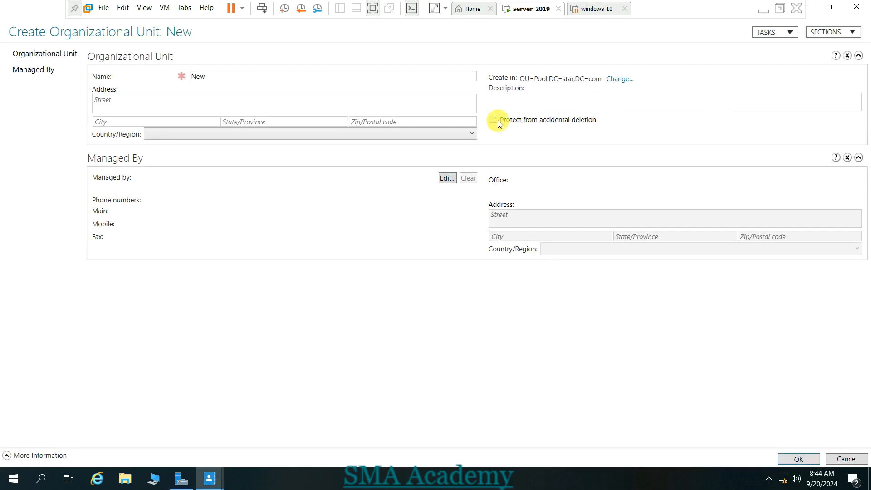
left_click(788, 458)
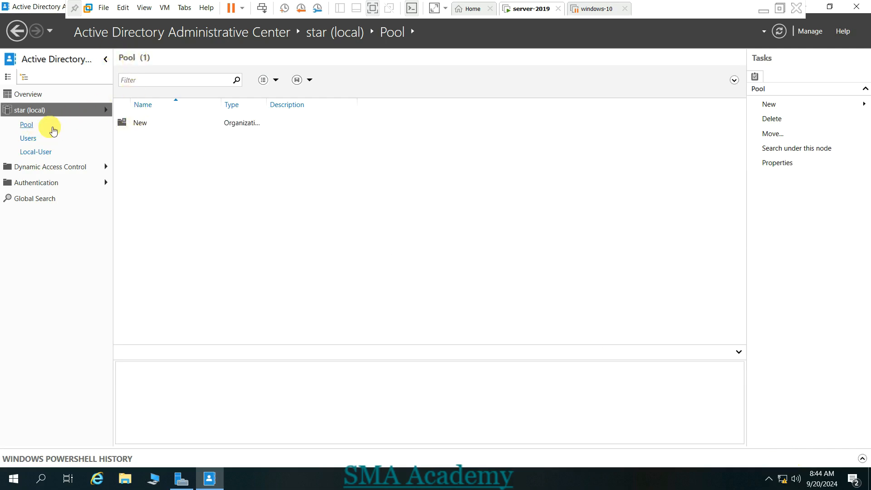
double_click(145, 124)
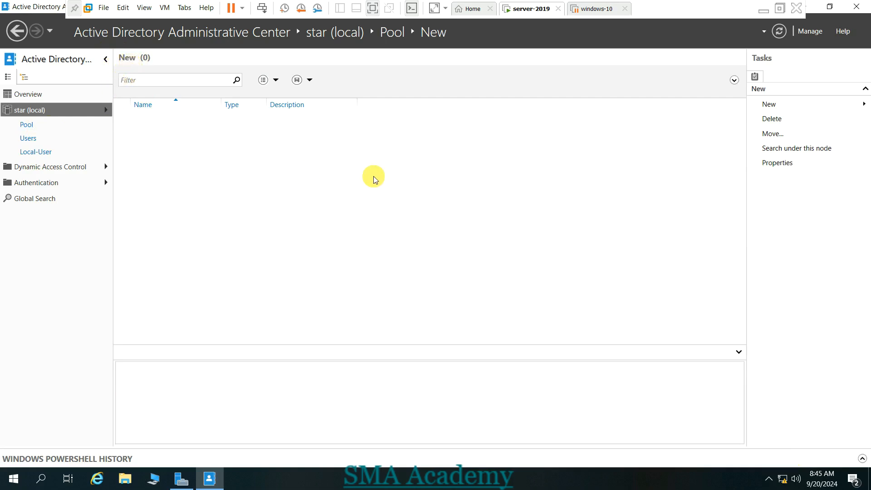
- Start a new user in the New OU and enter the first name and middle initials
left_click(775, 103)
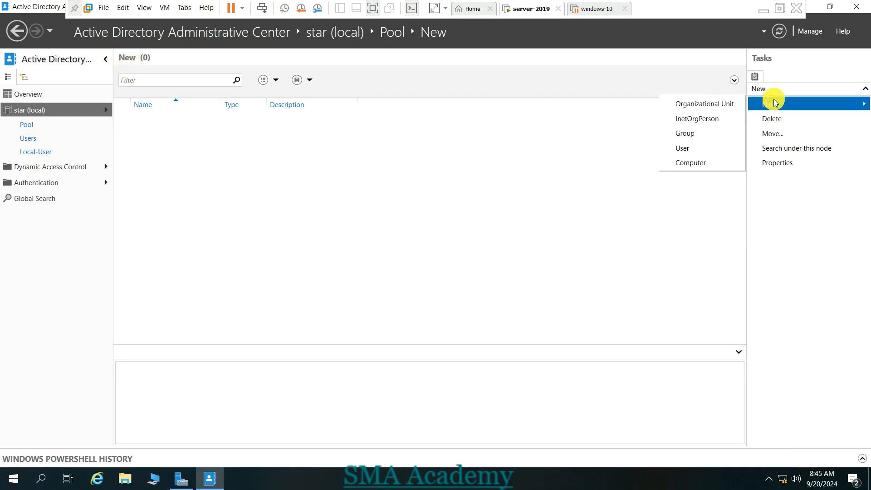
left_click(697, 146)
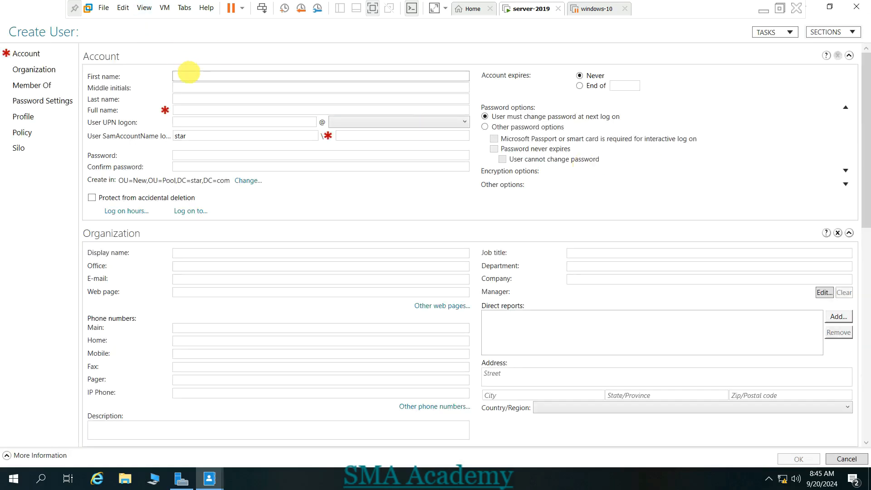
key("Tab")
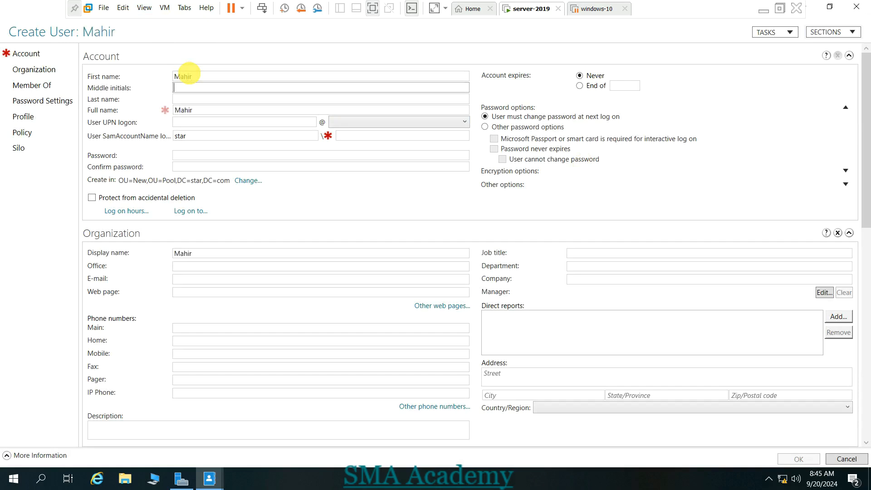
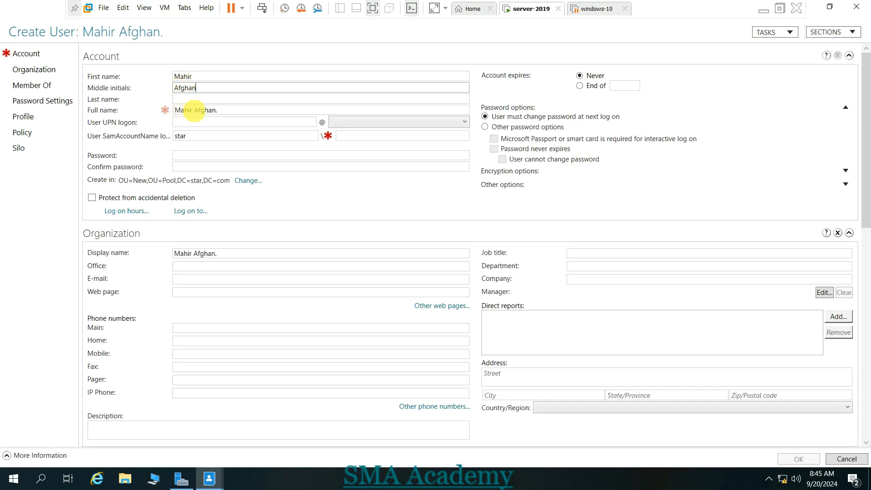
- Fill in the UPN and SamAccountName logon names, then enter and confirm the password
left_click(213, 122)
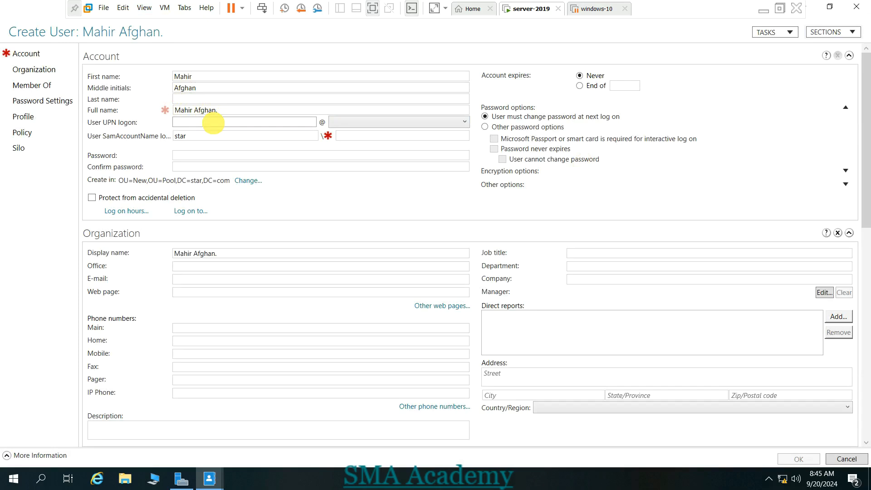
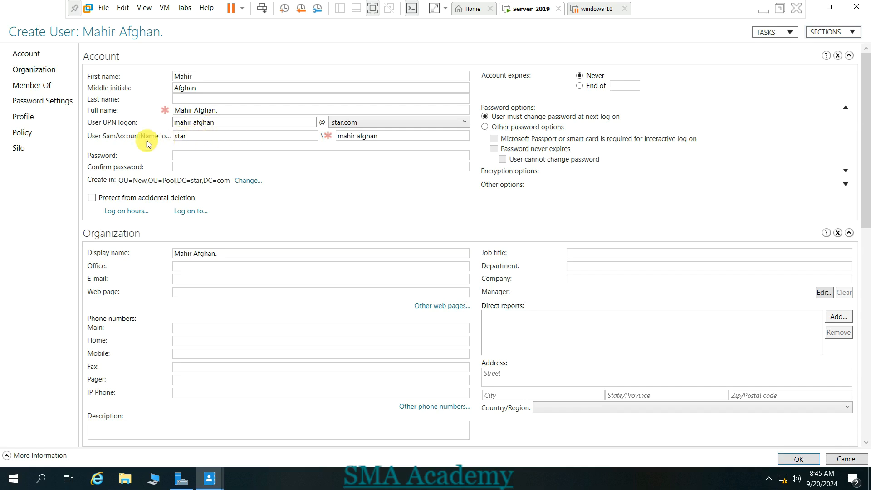
left_click(221, 137)
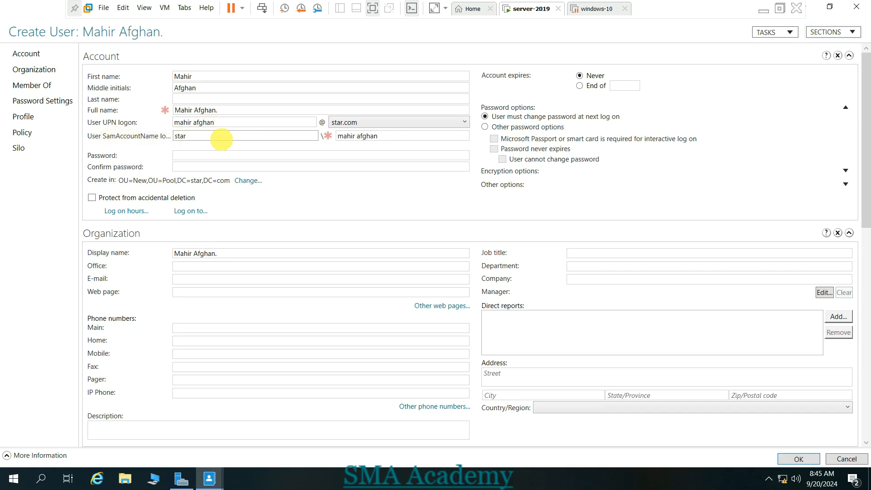
left_click(234, 154)
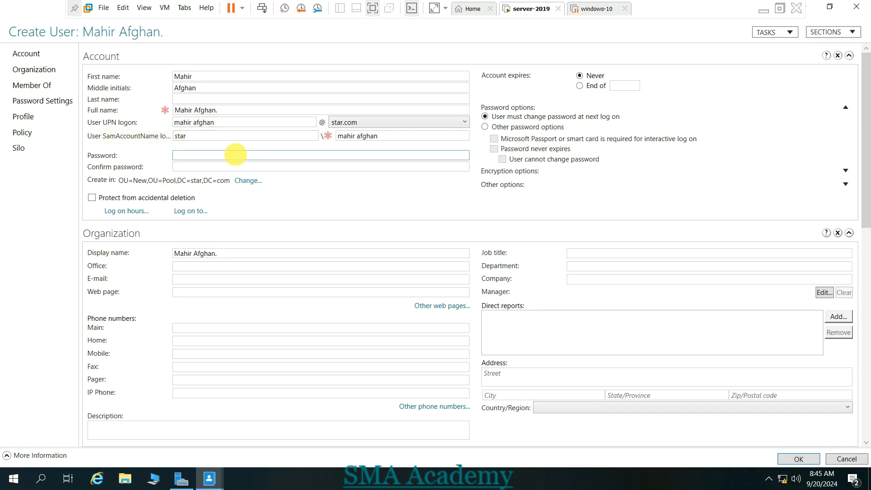
key("Tab")
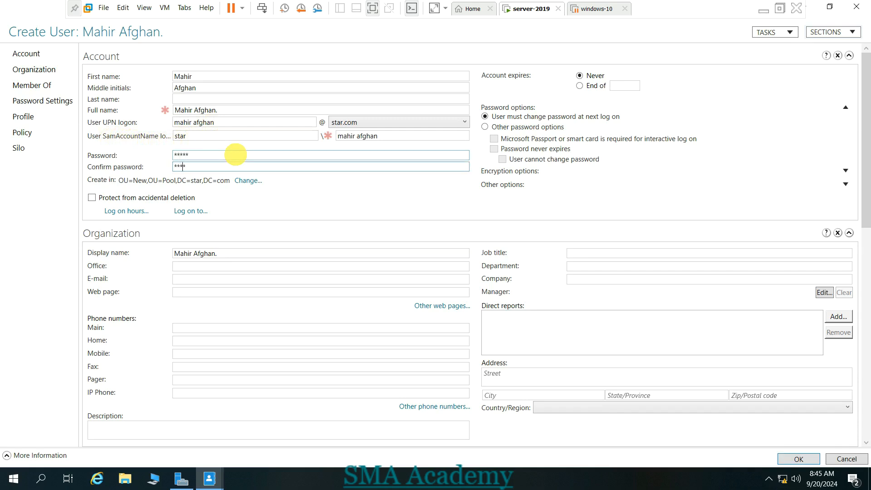
left_click(218, 167)
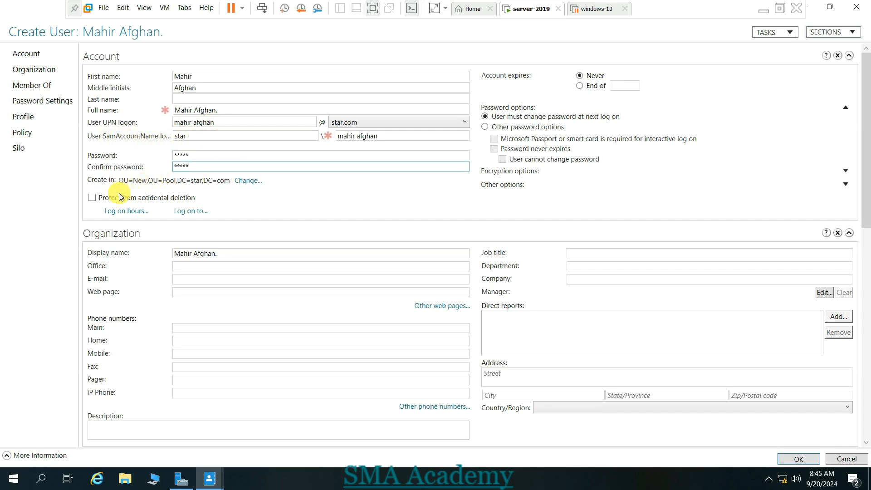
left_click(91, 200)
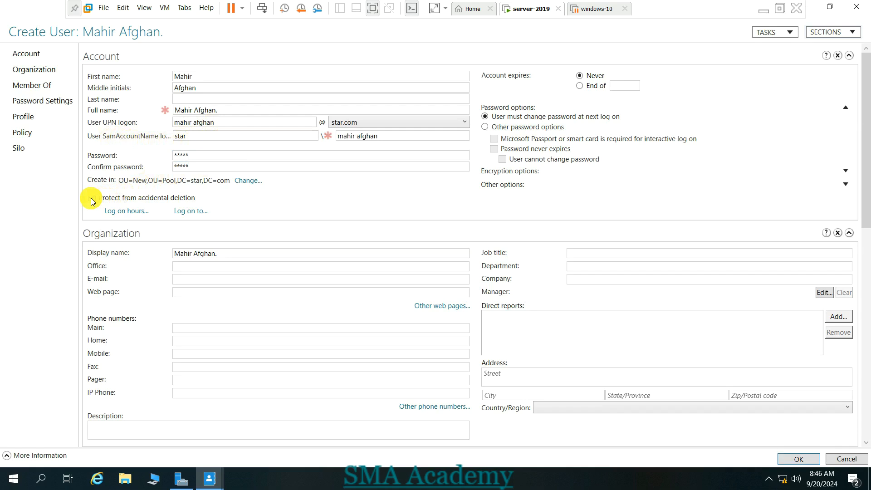
- Enable Protect from accidental deletion, leaving Log on hours and Log on to at their defaults
left_click(91, 199)
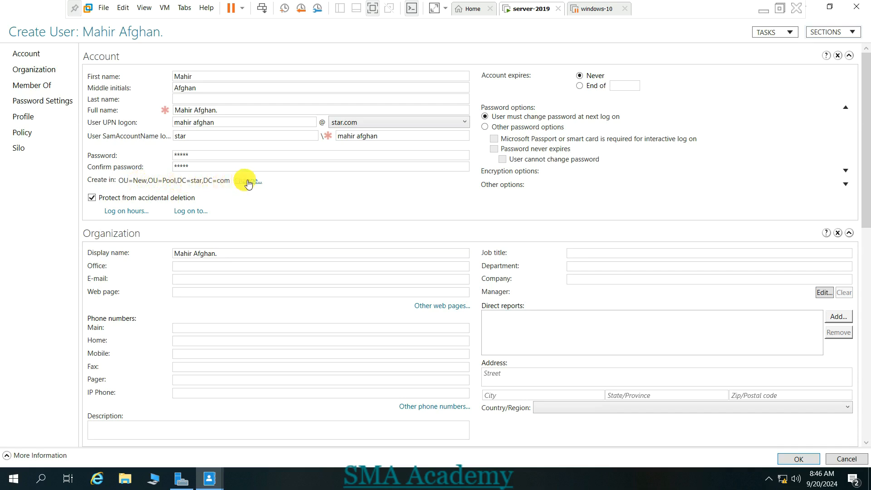
left_click(127, 214)
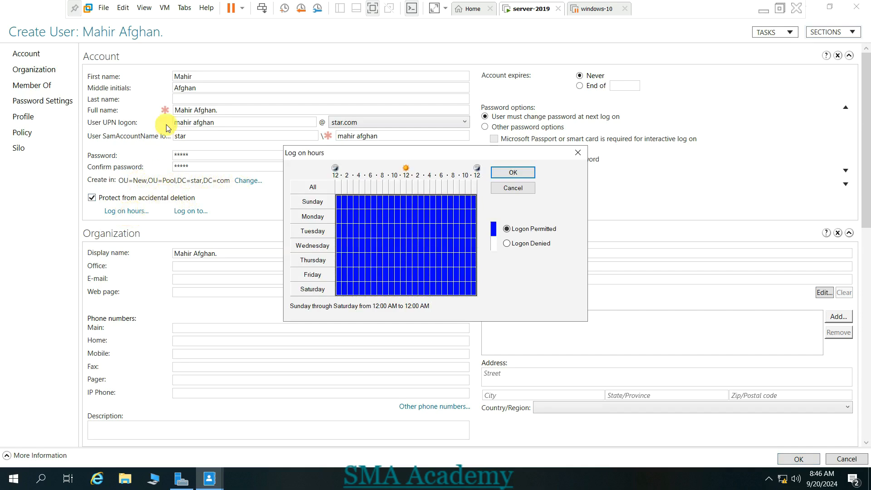
left_click(572, 153)
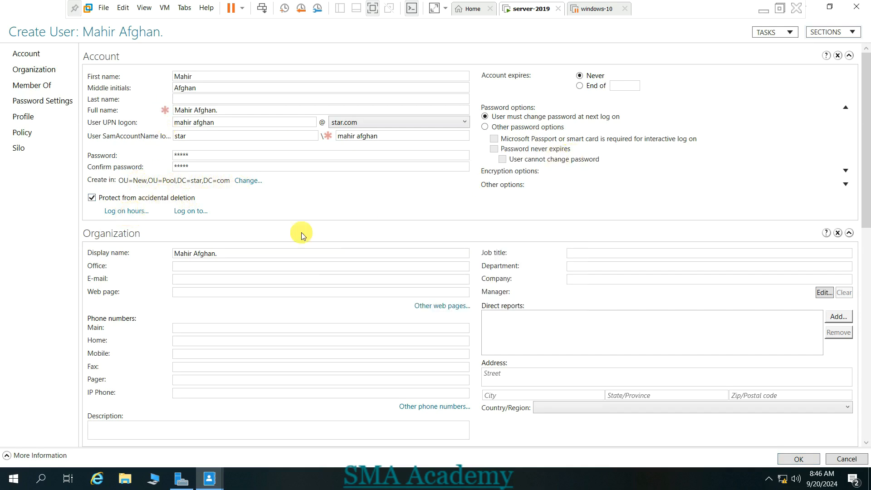
left_click(190, 212)
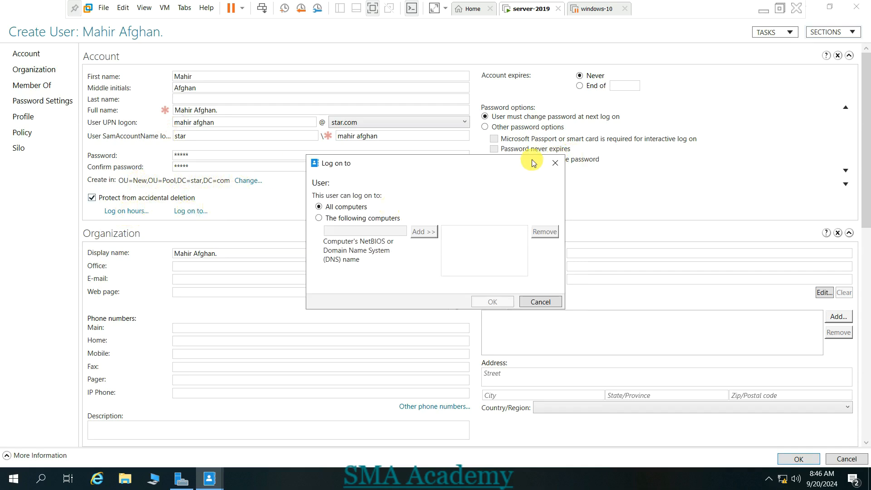
left_click(553, 163)
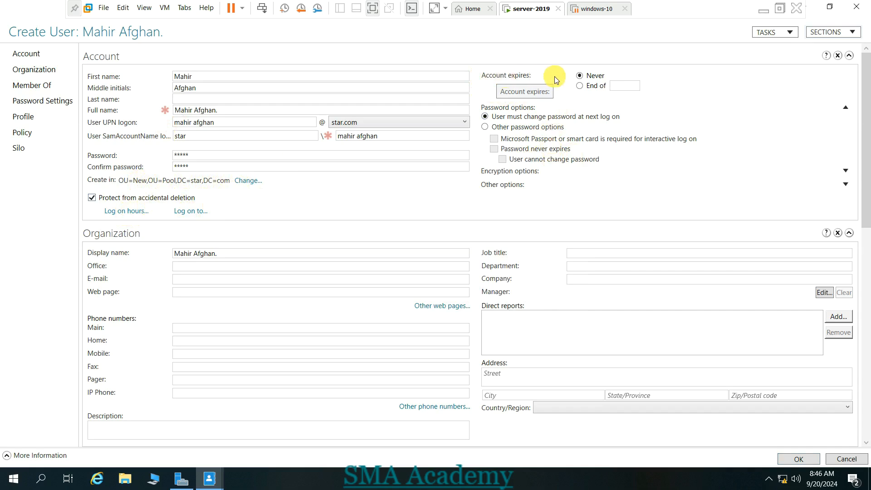
- Keep Account expires at Never and tick Password never expires and User cannot change password
left_click(585, 86)
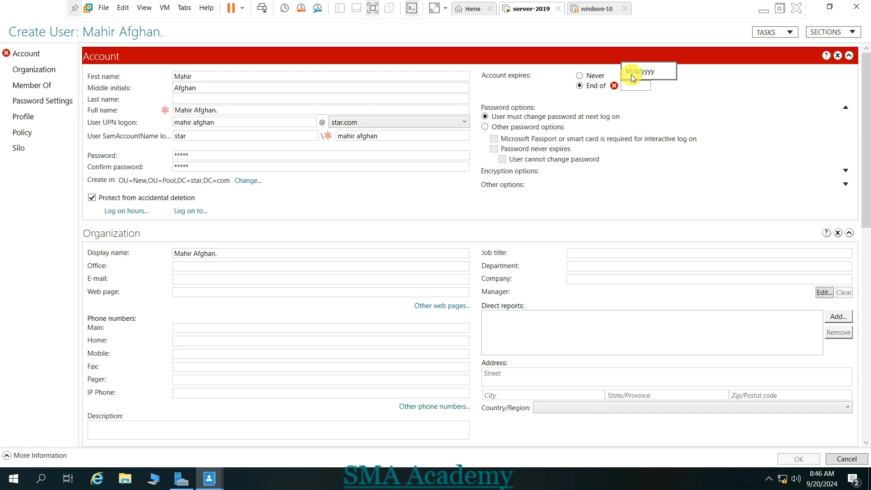
left_click(604, 75)
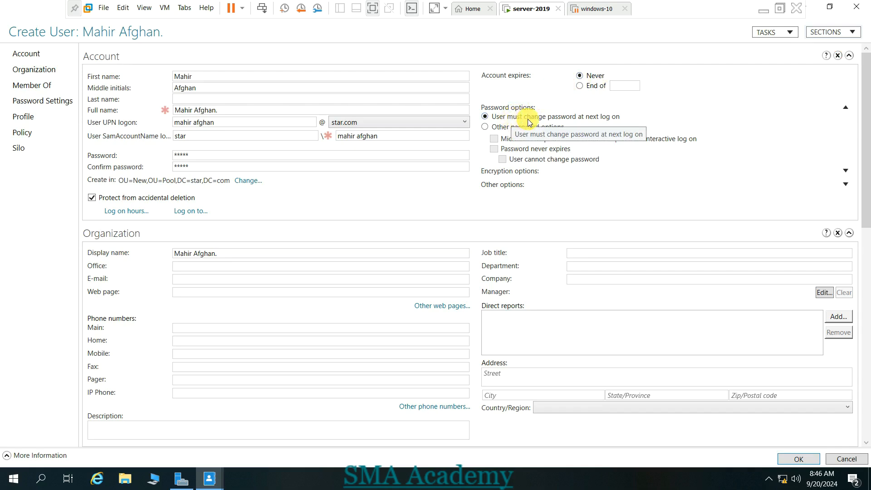
left_click(491, 127)
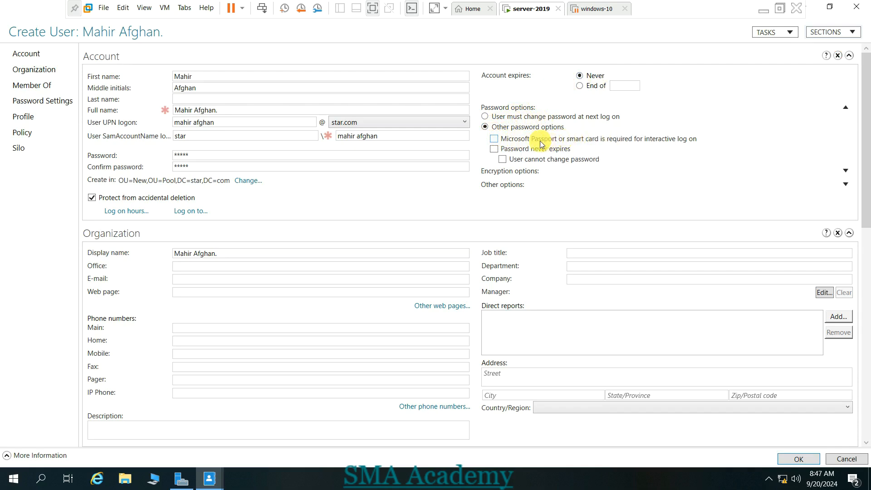
left_click(499, 149)
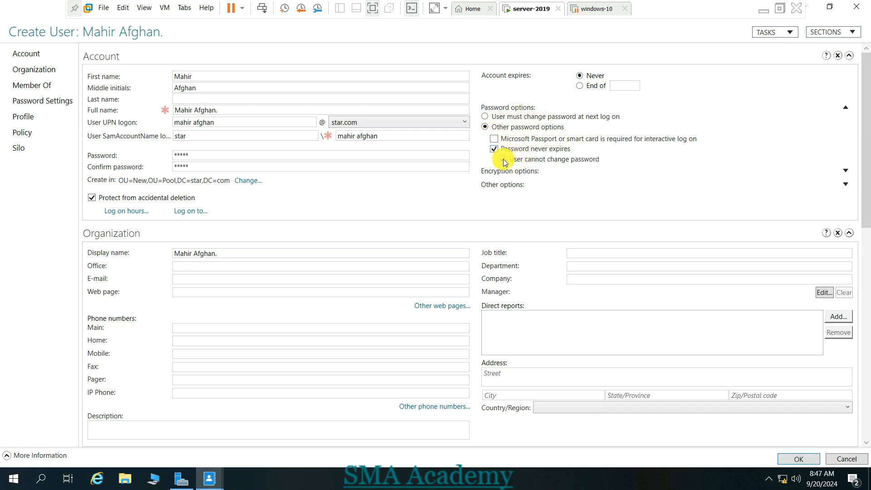
left_click(502, 159)
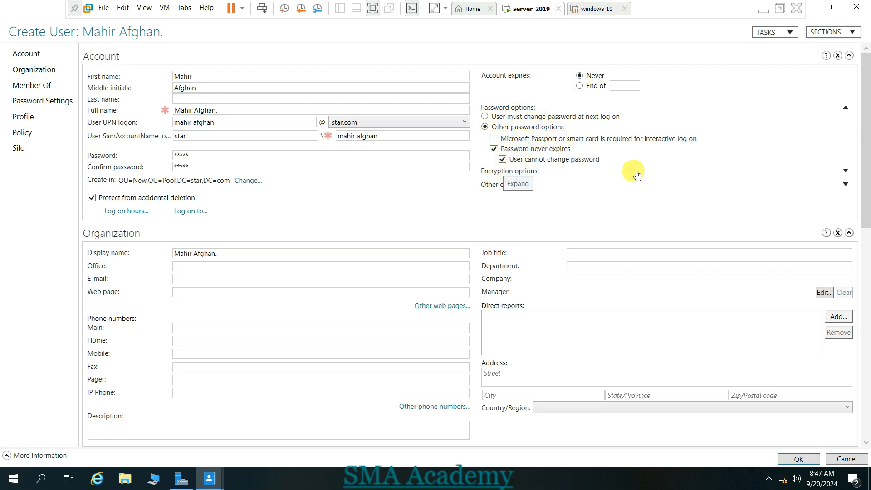
left_click(846, 171)
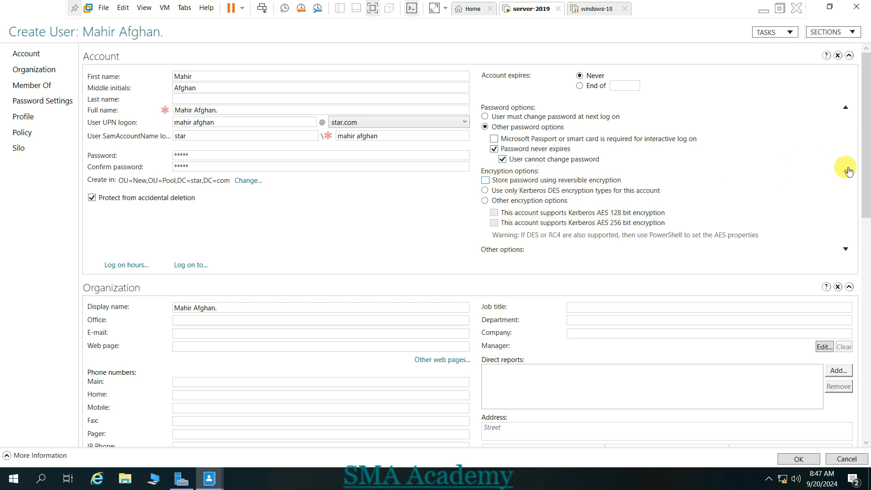
left_click(846, 171)
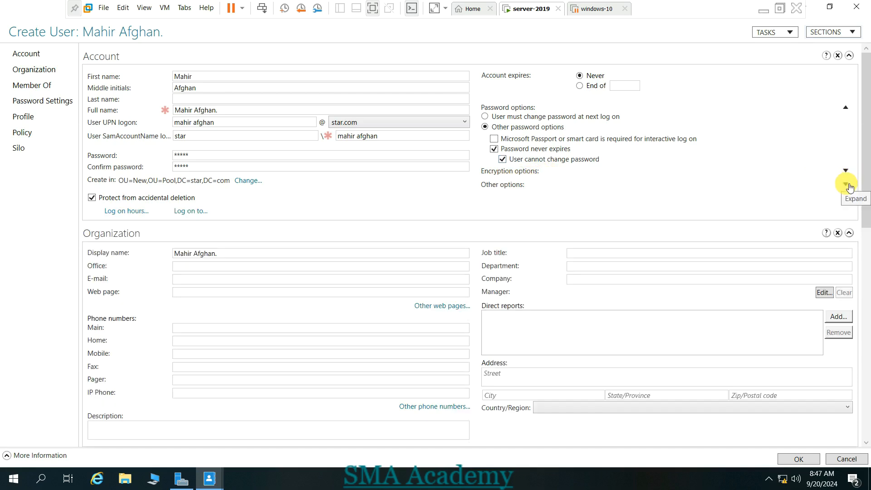
left_click(847, 185)
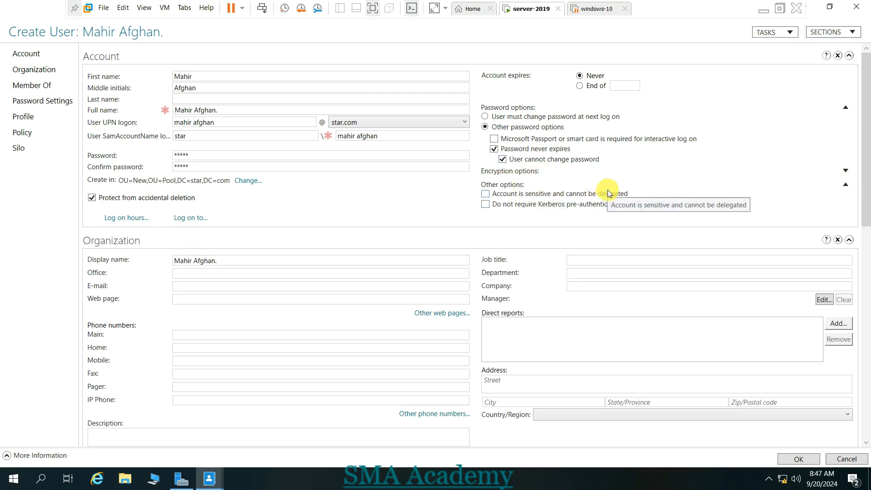
left_click(846, 191)
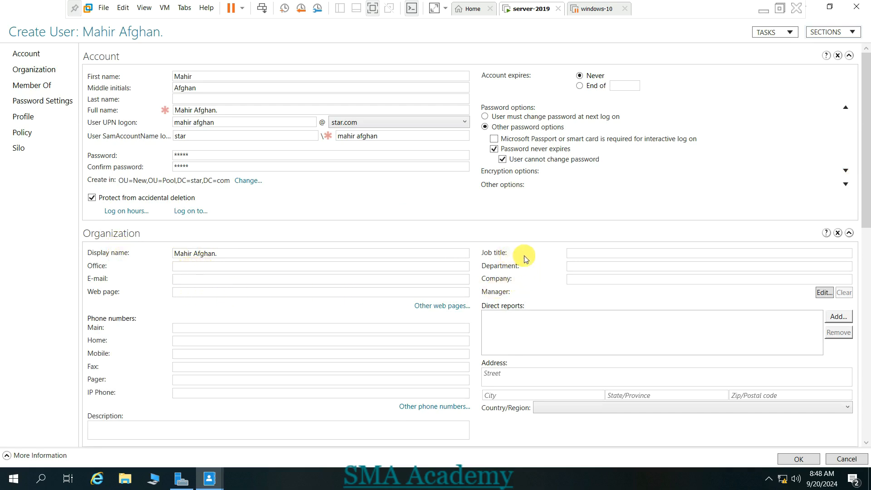
- Set job title Help Desk, department English and company ESCC
left_click(579, 253)
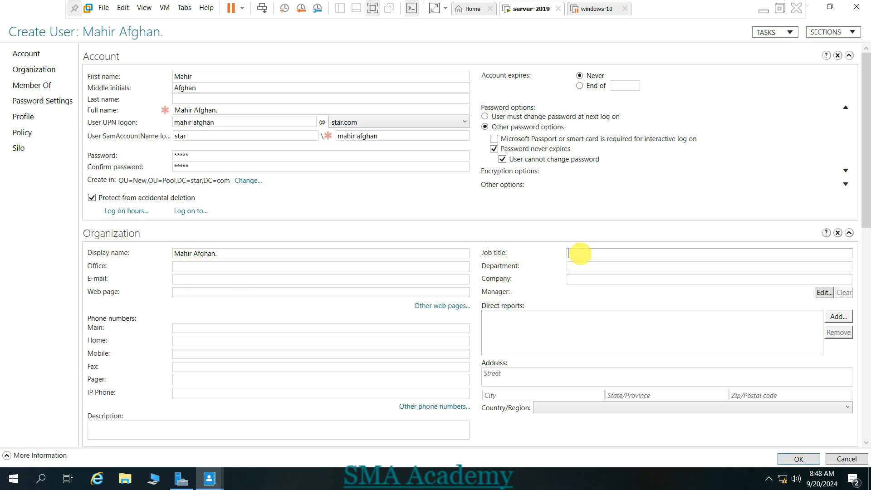
type("Help Desk")
left_click(585, 266)
type("English")
key("Tab")
type("ESCC")
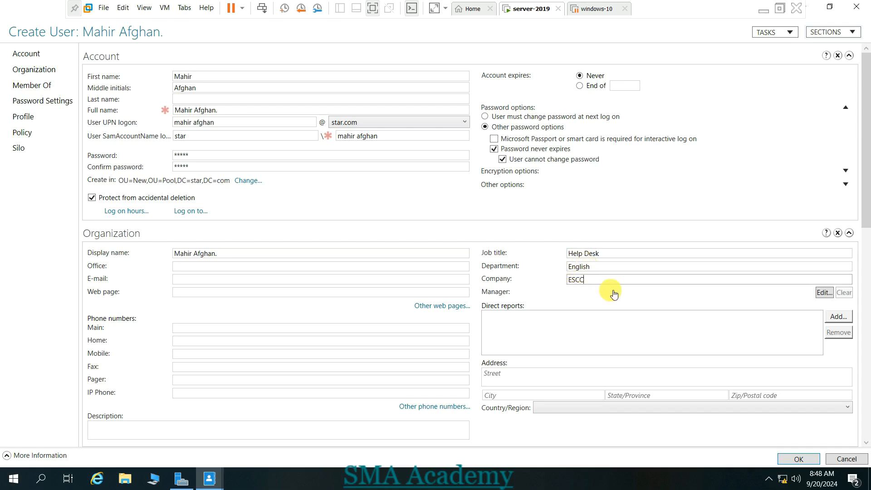
- Look up the chosen directory account with Check Names and assign it as manager
left_click(822, 292)
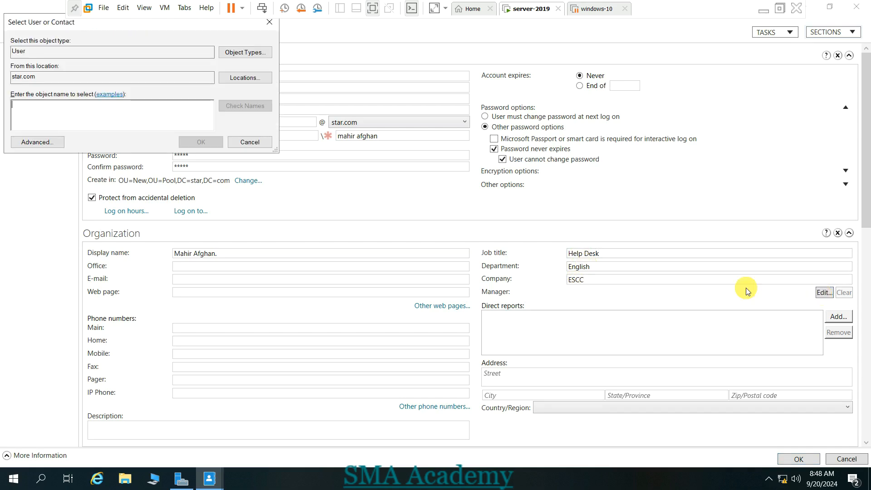
type("khan")
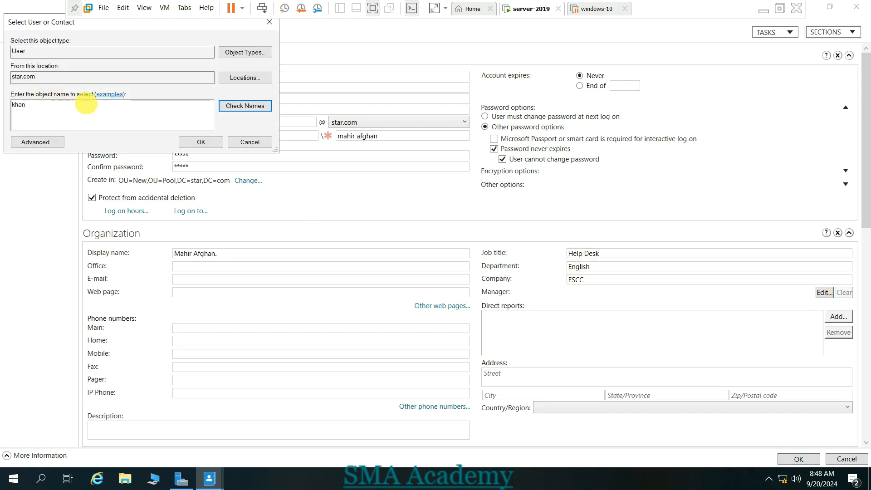
left_click(236, 106)
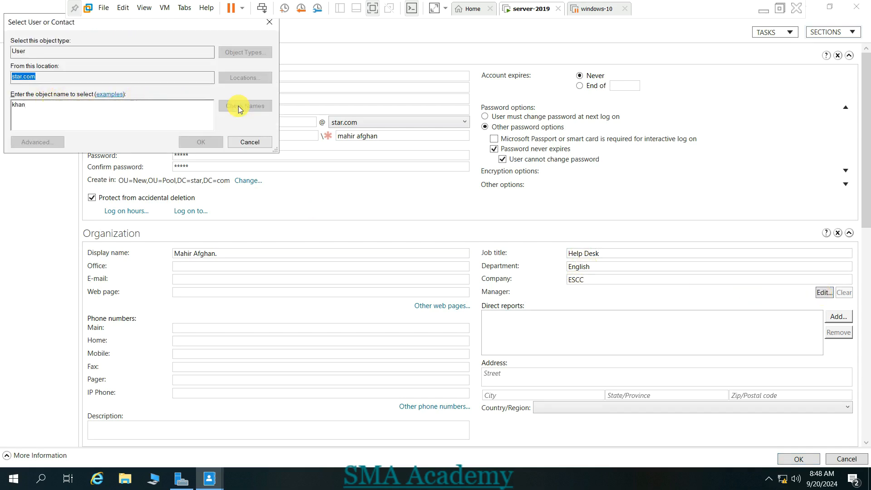
double_click(86, 103)
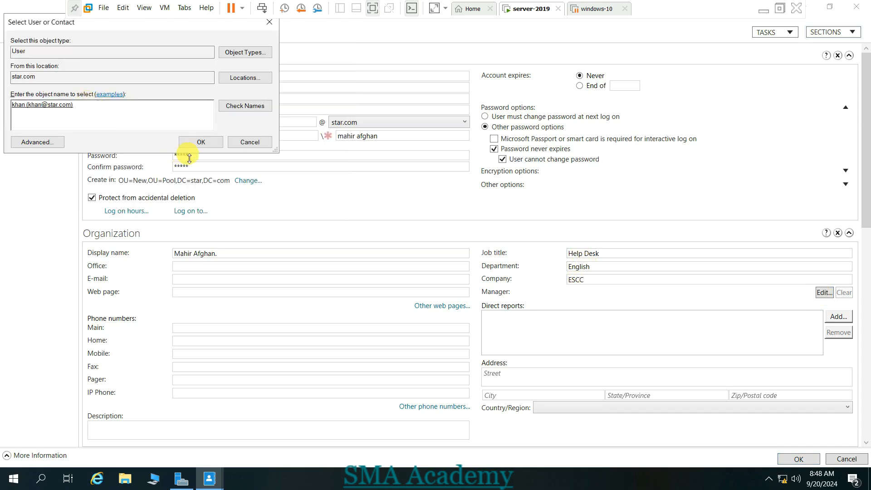
left_click(196, 142)
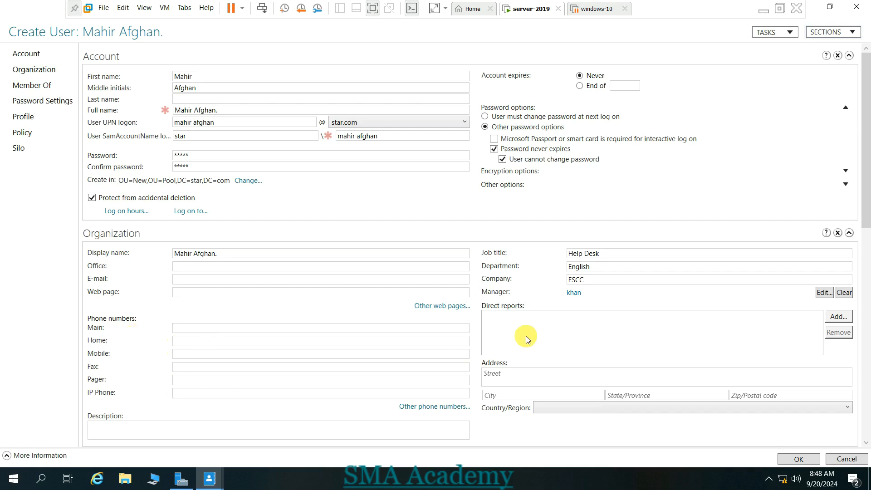
- Enter the description 'This is our help desk....' in the Organization section
left_click_drag(867, 217, 868, 254)
left_click(259, 346)
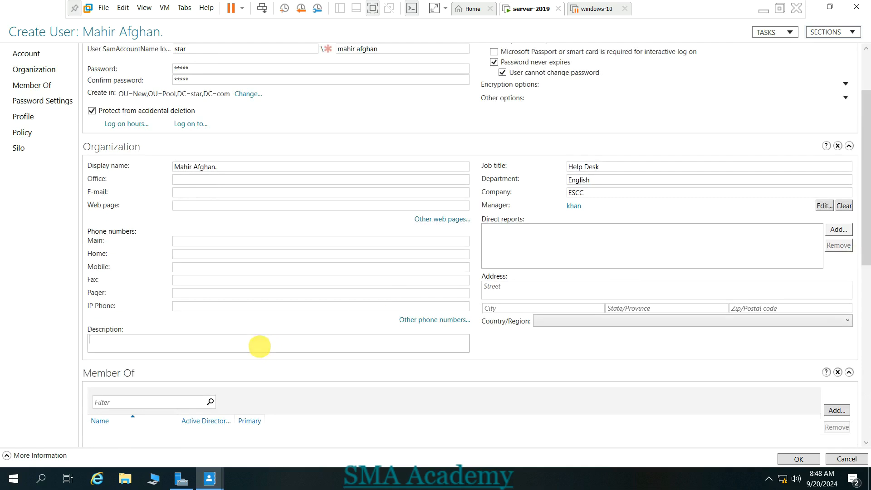
type("This is our help desk.......")
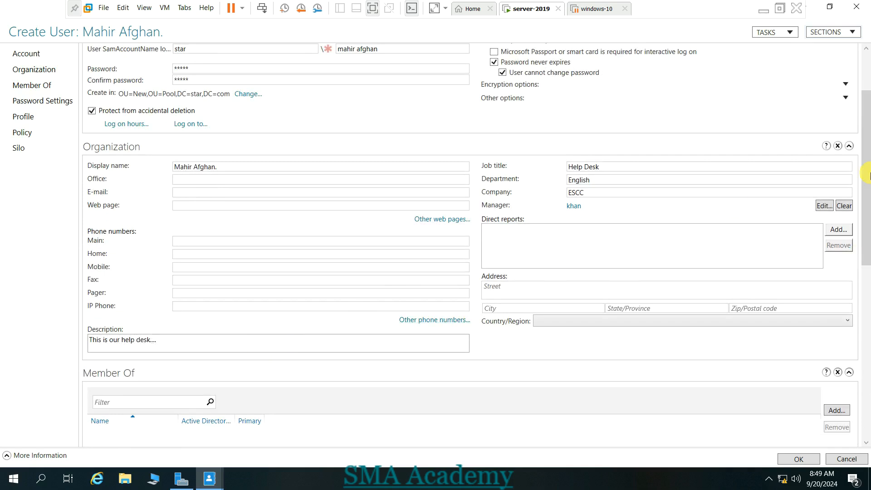
left_click_drag(868, 181, 868, 248)
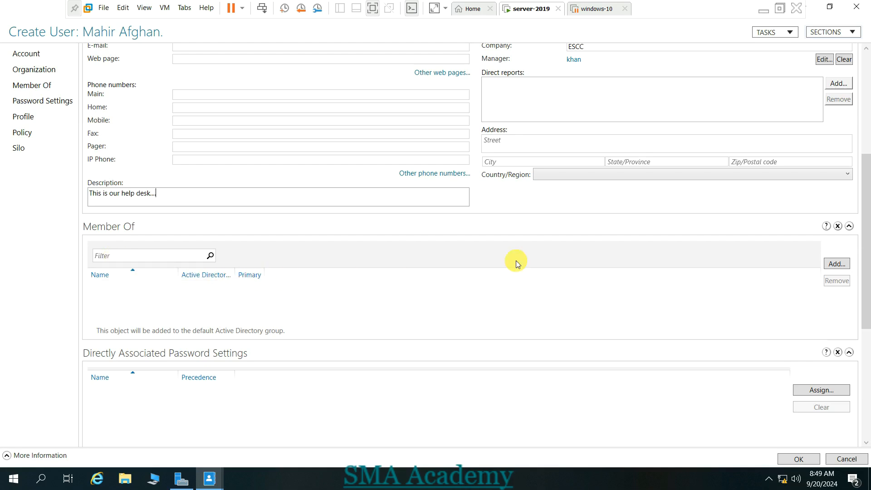
left_click(835, 263)
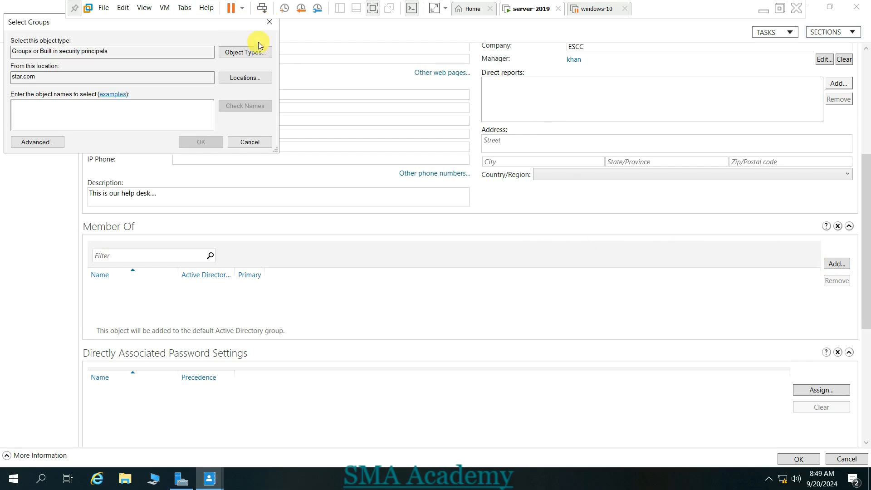
left_click(269, 23)
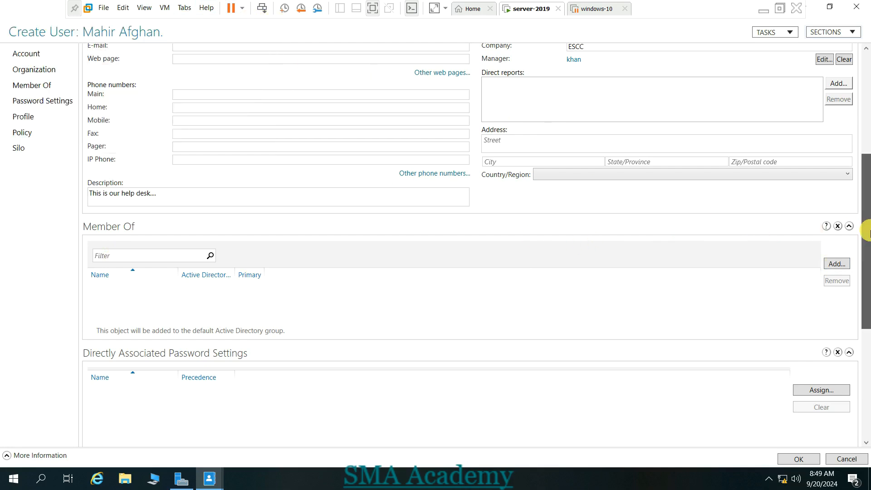
scroll(866, 254, "down", 1)
left_click_drag(867, 255, 868, 318)
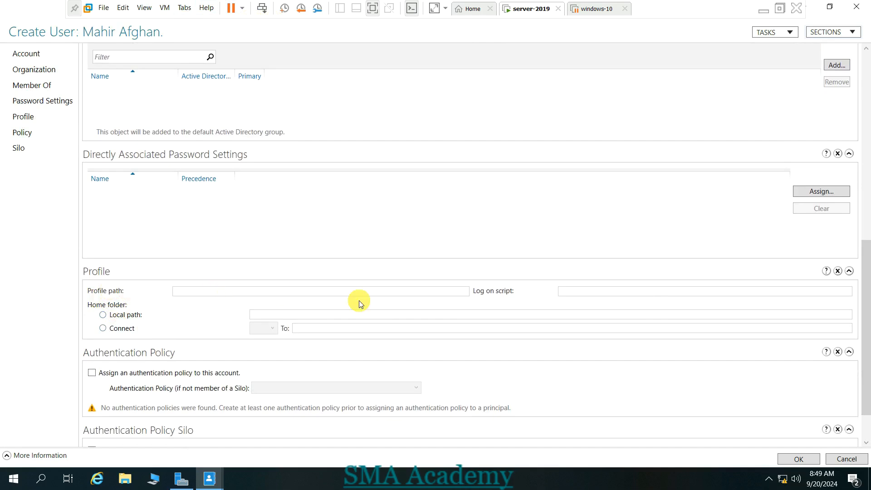
left_click(586, 290)
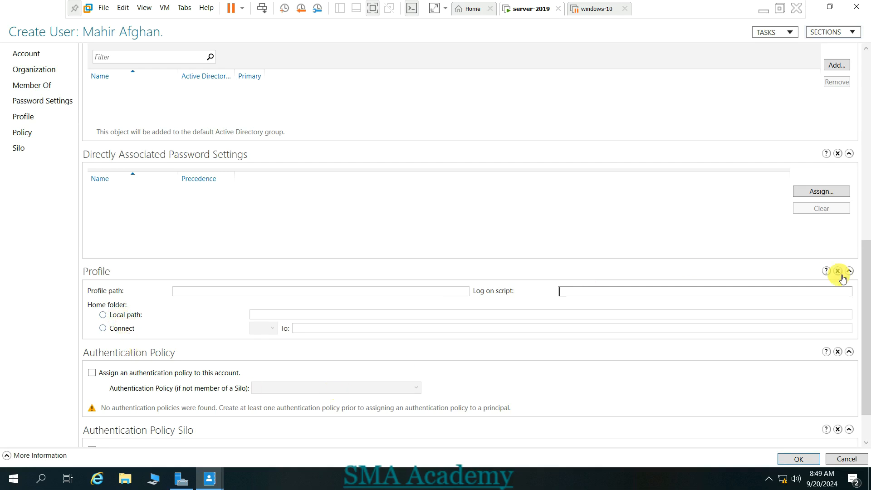
left_click_drag(865, 290, 866, 369)
- Submit the user, then after the exists error drop the full name's period and extend the first name
left_click(799, 459)
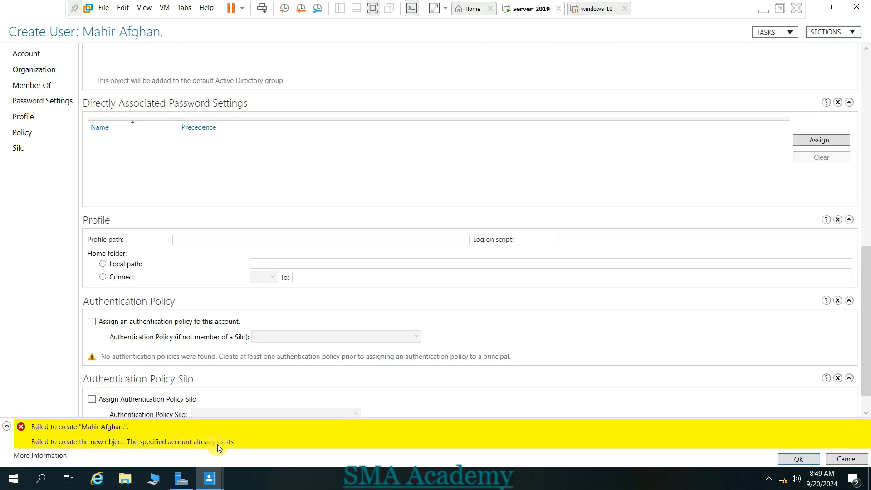
left_click_drag(867, 317, 850, 82)
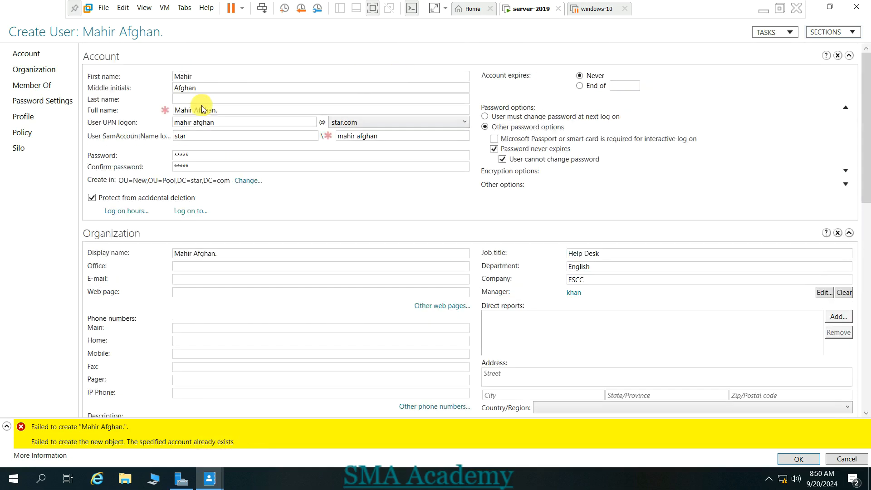
left_click(238, 110)
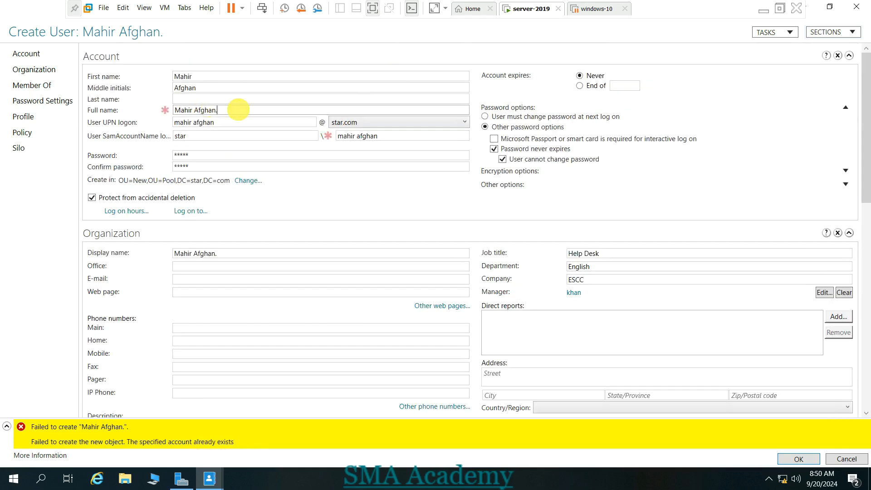
key("BackSpace")
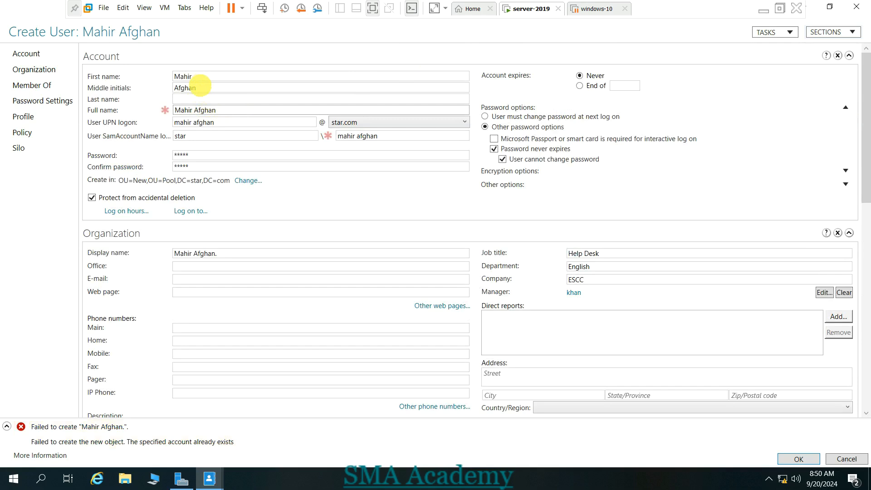
left_click(200, 83)
left_click(201, 79)
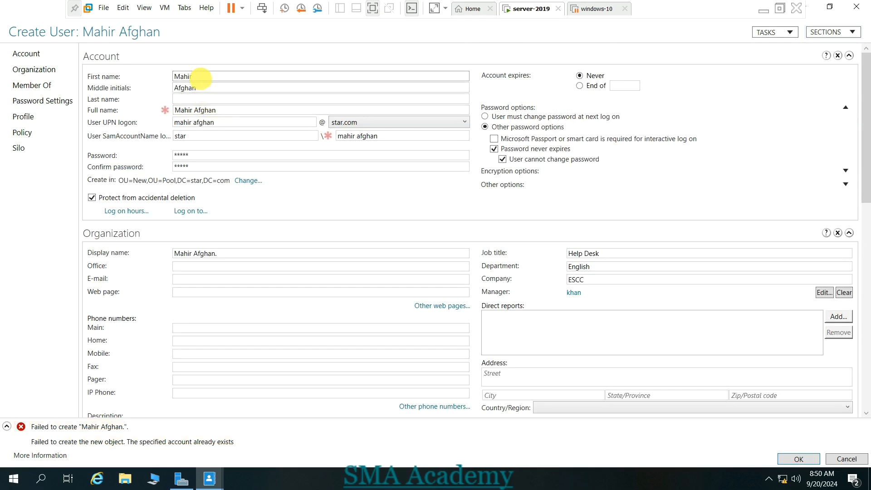
type("A")
key("BackSpace")
type("Sai")
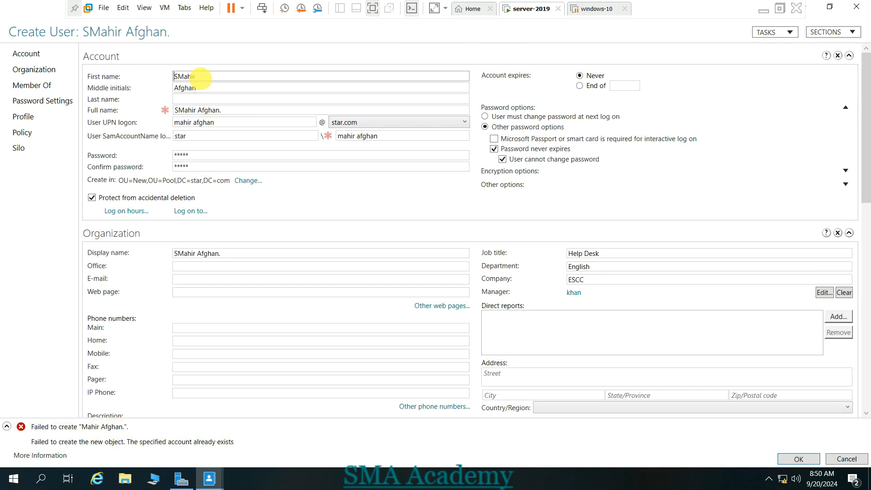
type("d")
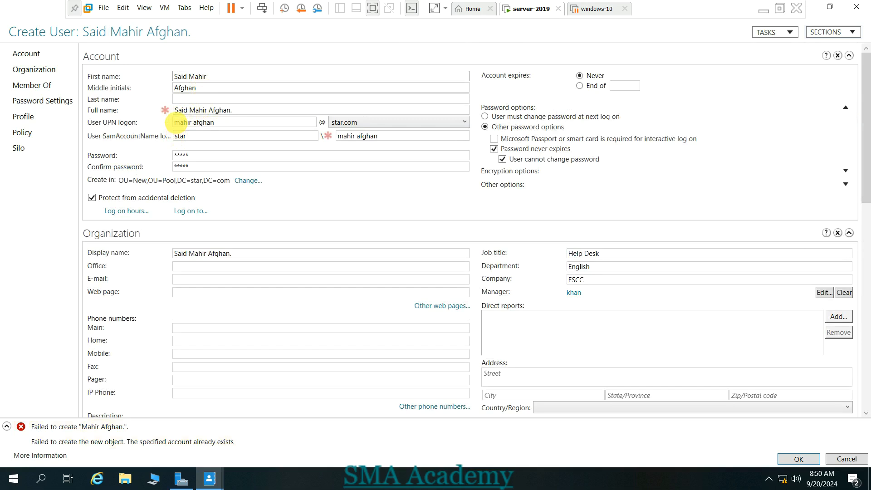
- Prefix the UPN logon name to match the new first name and create the user again
left_click(176, 122)
left_click(176, 123)
type("sadi")
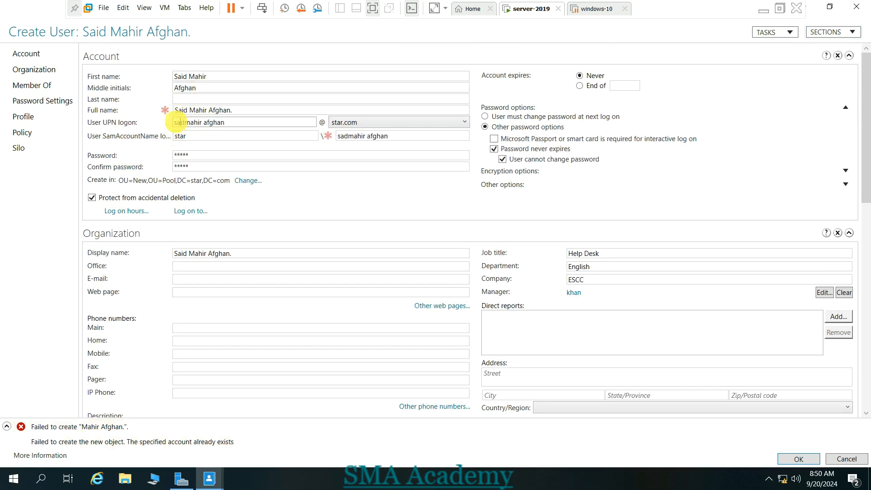
key("BackSpace")
key("BackSpace")
type("id")
left_click_drag(868, 183, 869, 347)
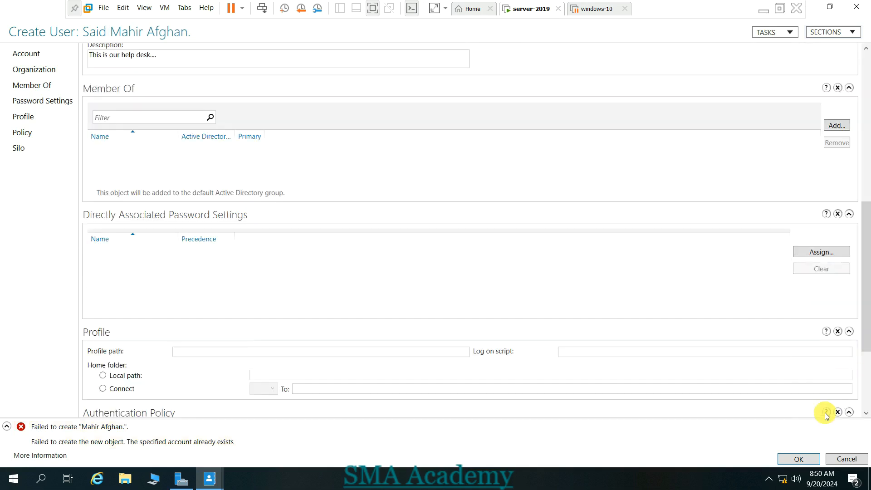
left_click(807, 460)
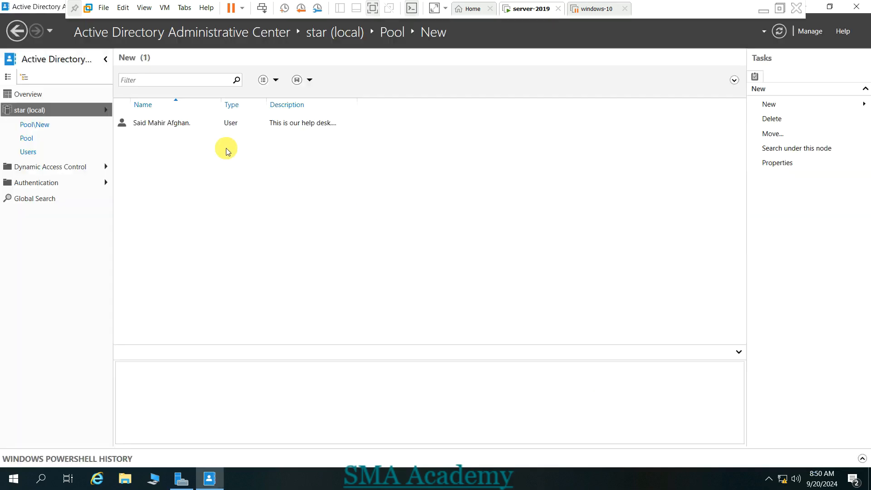
- Select the newly created user in Pool\New and review its Properties without changes
left_click(186, 128)
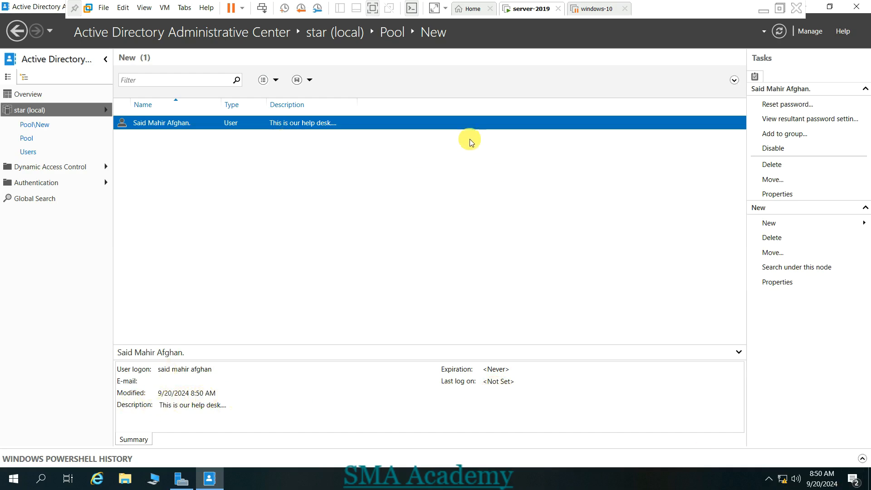
left_click(779, 194)
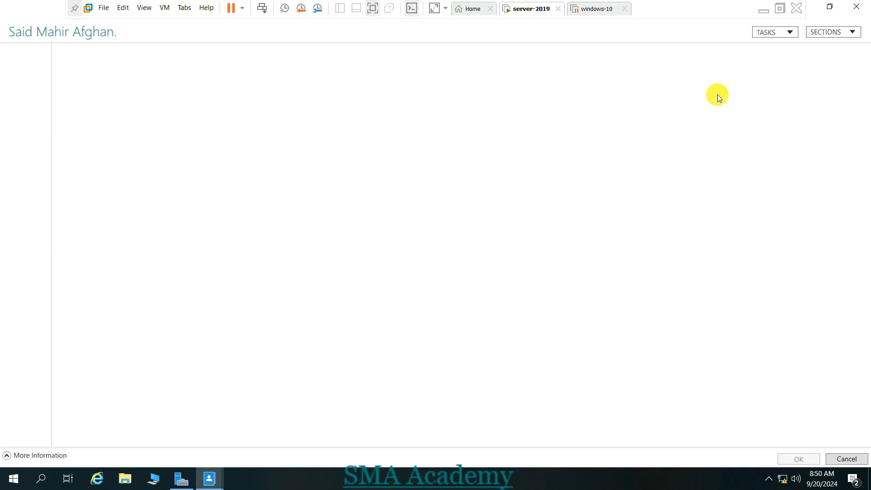
left_click(856, 4)
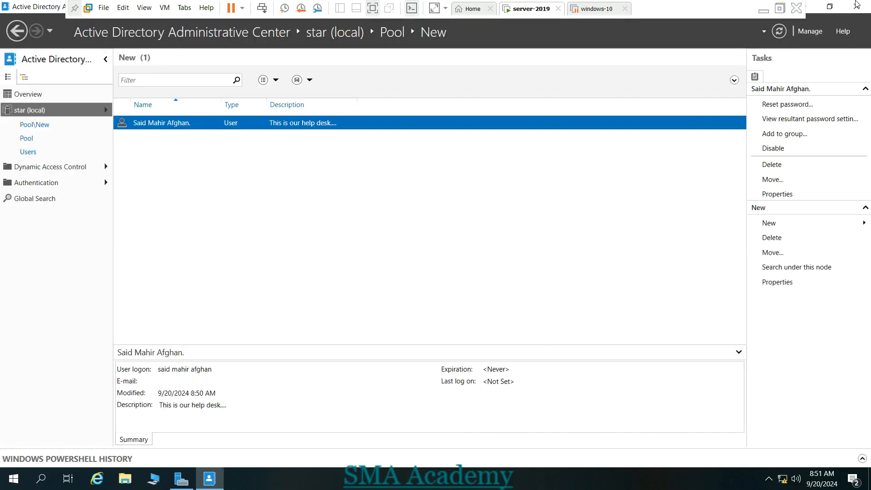
left_click(772, 165)
left_click(455, 280)
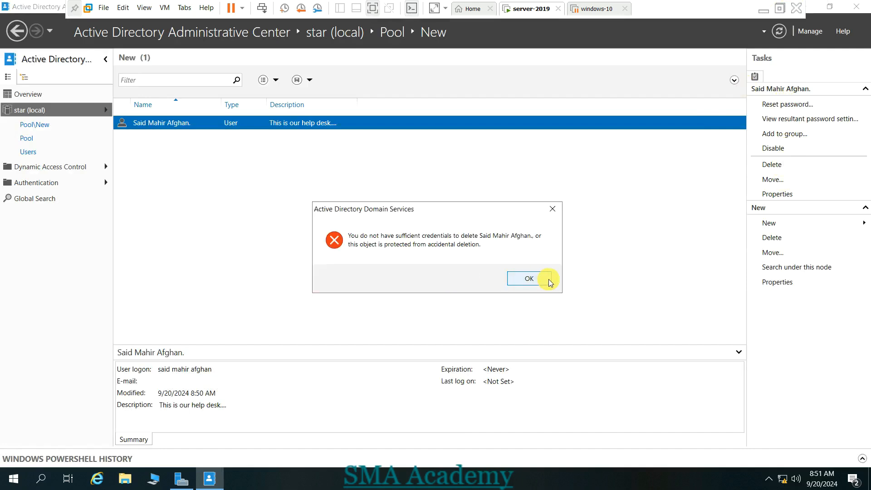
left_click(540, 279)
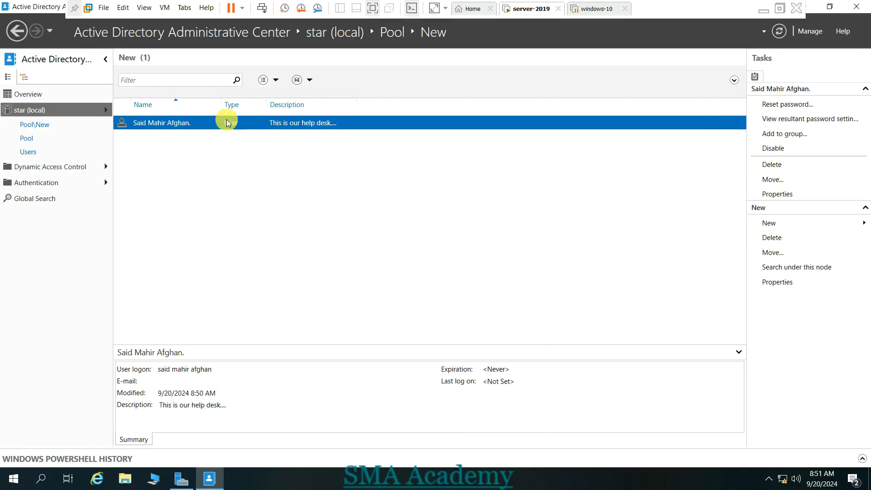
- Switch to Active Directory Users and Computers and browse to star.com > Pool > New
left_click(855, 7)
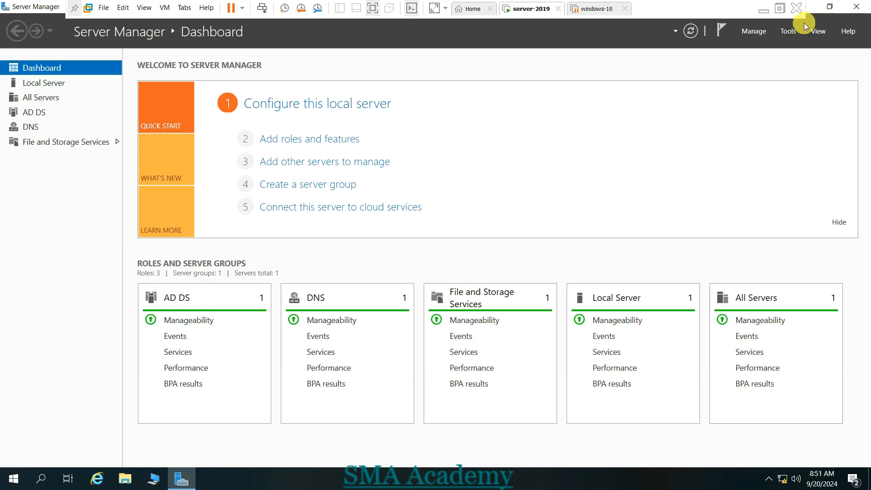
left_click(789, 31)
left_click(768, 88)
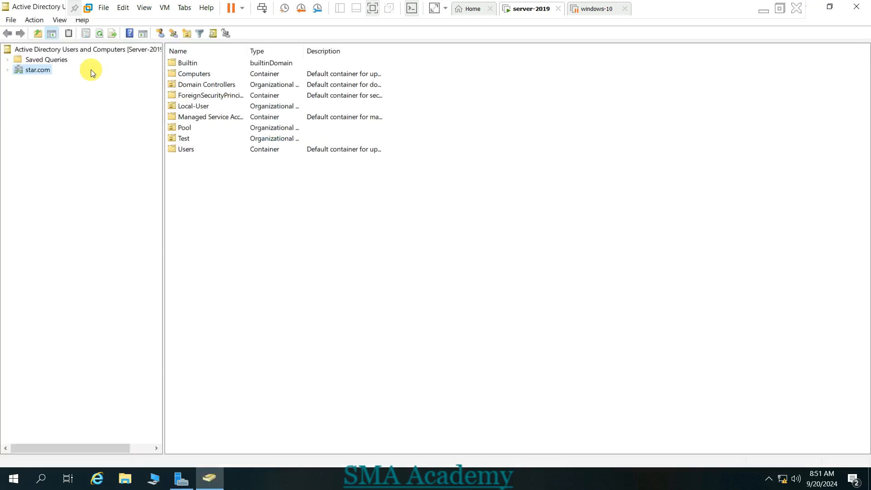
left_click(7, 69)
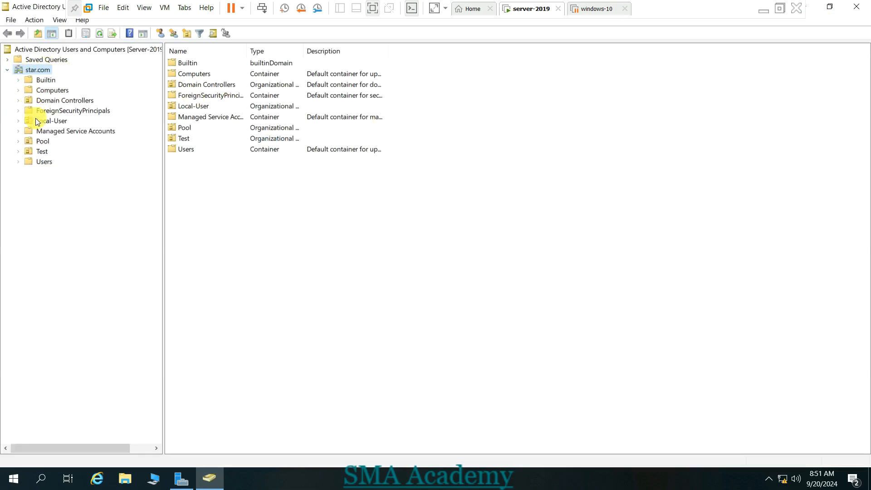
left_click(19, 141)
left_click(48, 151)
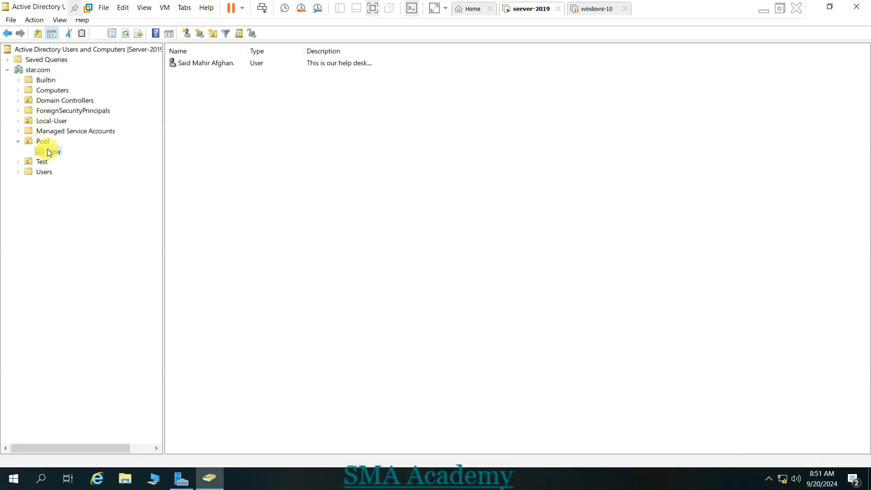
- Try deleting the help-desk user, dismiss the insufficient-privileges error, and close the console
right_click(209, 65)
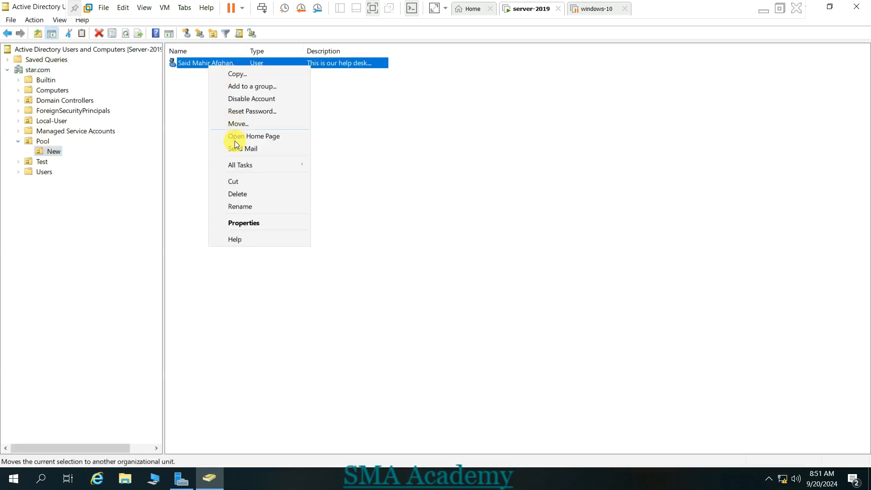
left_click(240, 193)
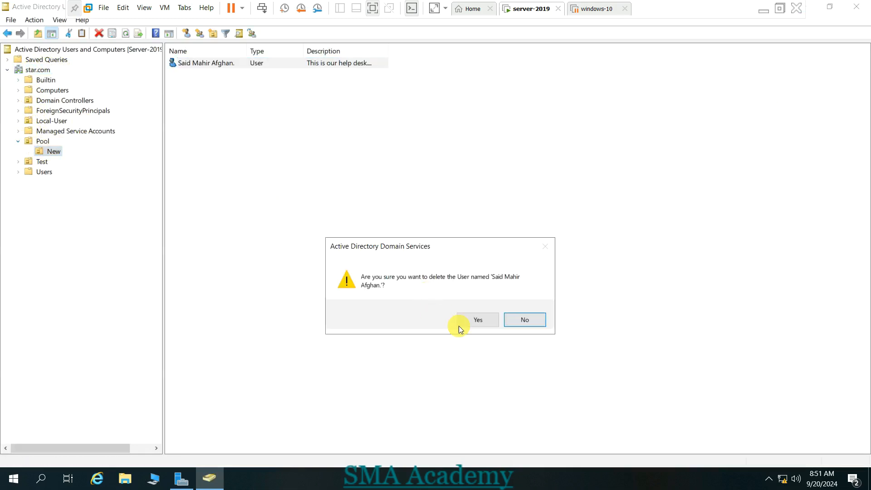
left_click(484, 320)
left_click(510, 317)
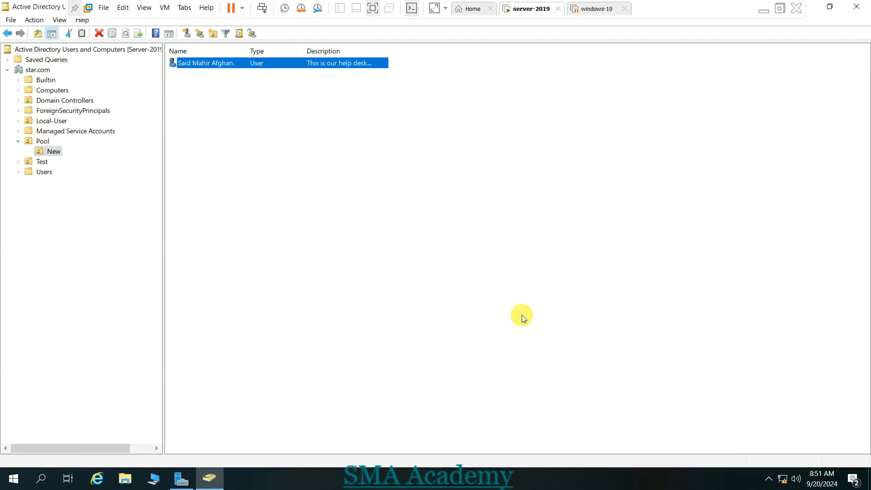
left_click(856, 7)
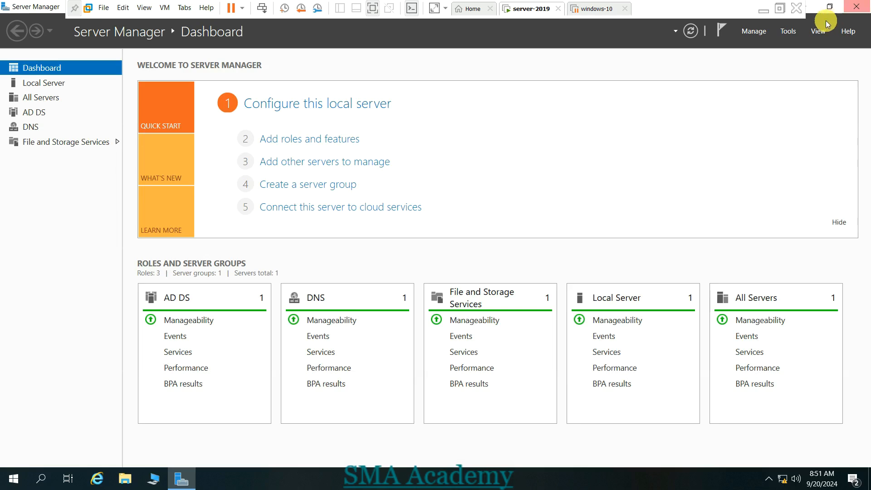
- Reopen Active Directory Administrative Center and browse to star (local) > Pool
left_click(793, 31)
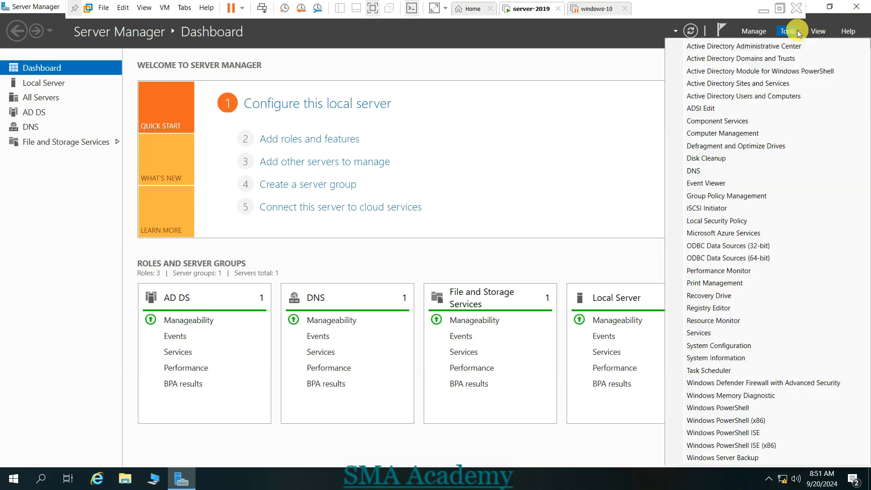
left_click(744, 96)
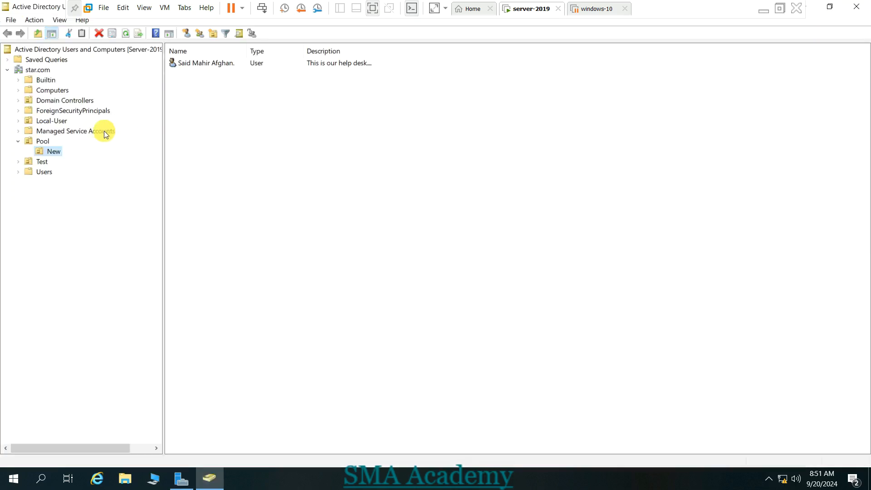
left_click(857, 7)
left_click(788, 31)
left_click(790, 47)
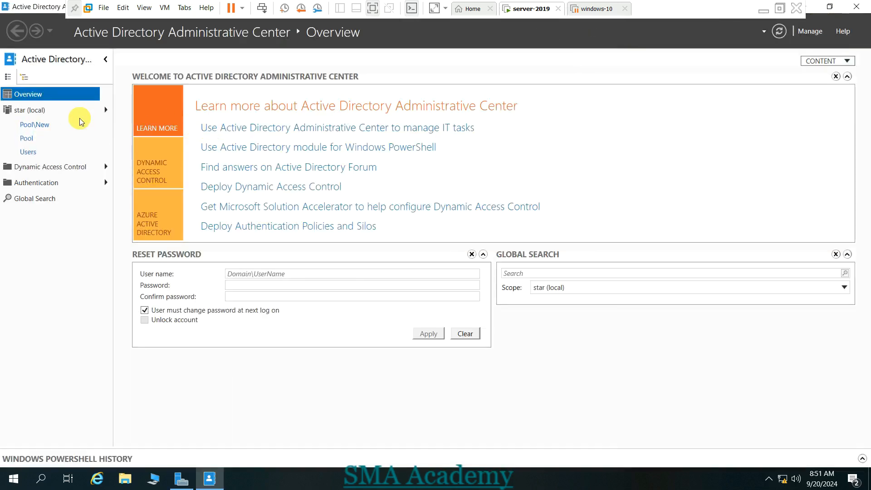
left_click(36, 110)
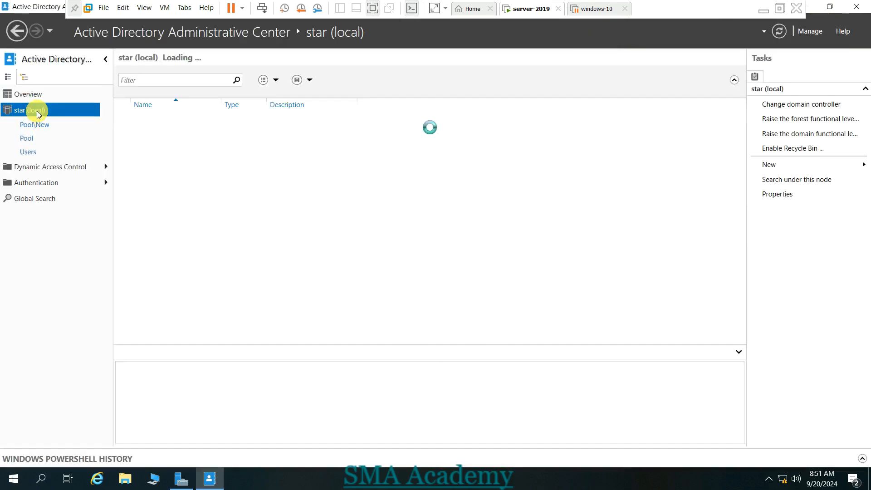
left_click(25, 136)
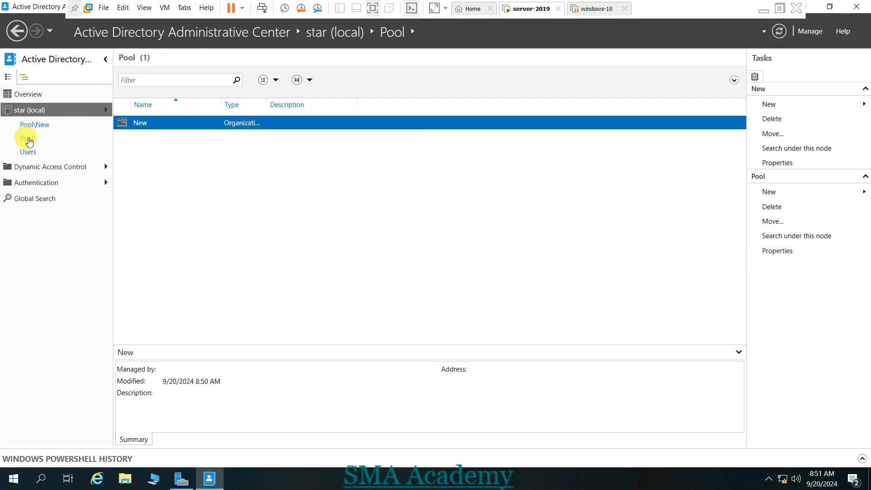
- In New, clear the help-desk user's accidental-deletion protection in Properties and save
double_click(164, 122)
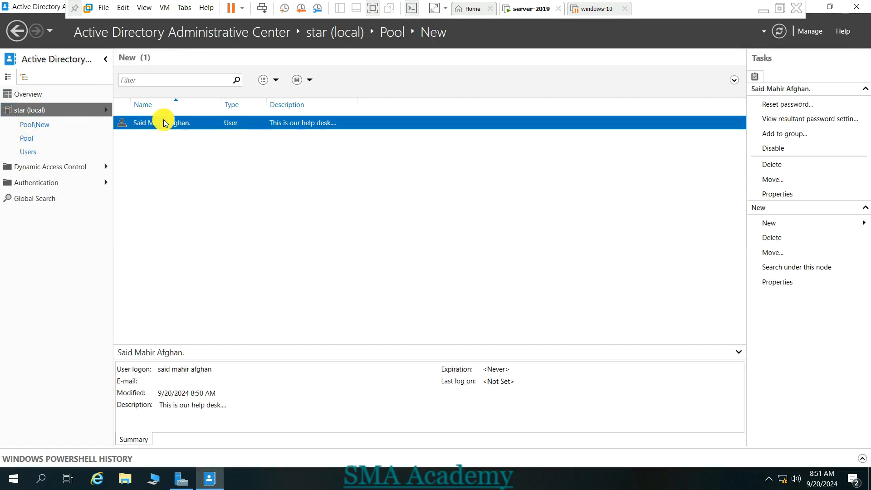
right_click(164, 122)
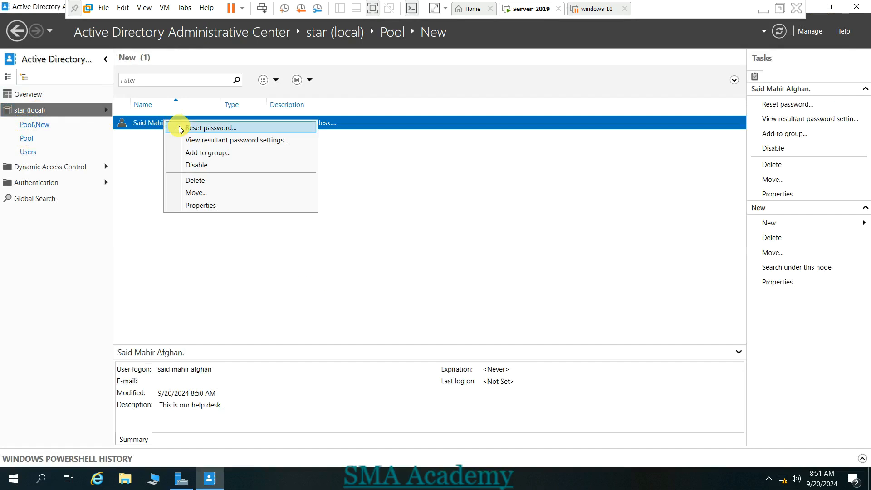
left_click(201, 205)
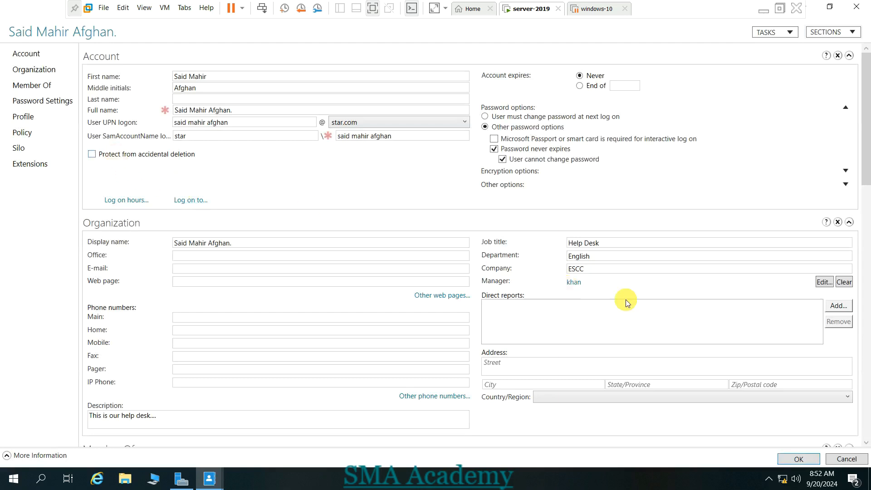
left_click(798, 458)
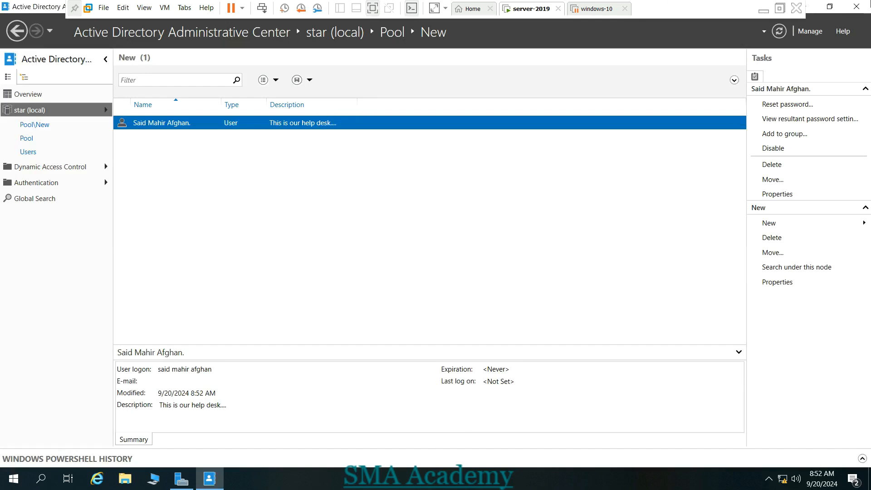
- Close Administrative Center and launch Active Directory Users and Computers from Tools
left_click(856, 7)
left_click(789, 32)
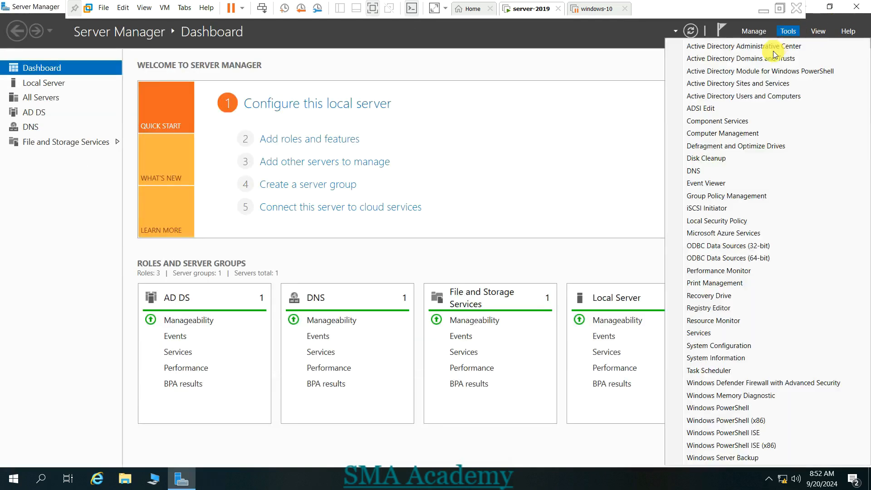
left_click(749, 96)
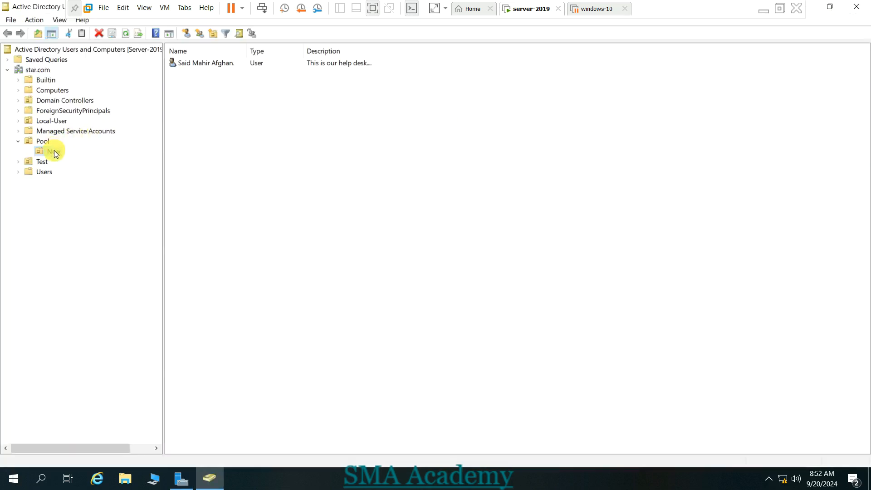
- Delete the help-desk user from Pool > New, confirming the deletion
right_click(203, 69)
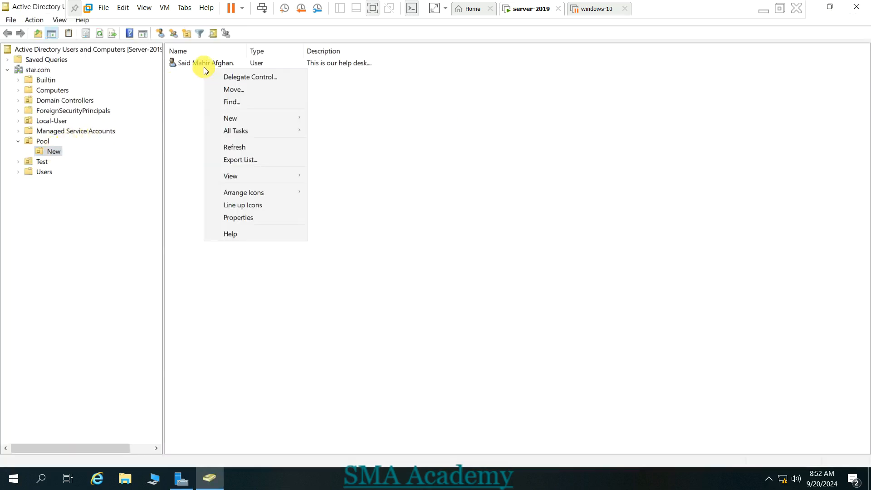
left_click(203, 64)
right_click(200, 62)
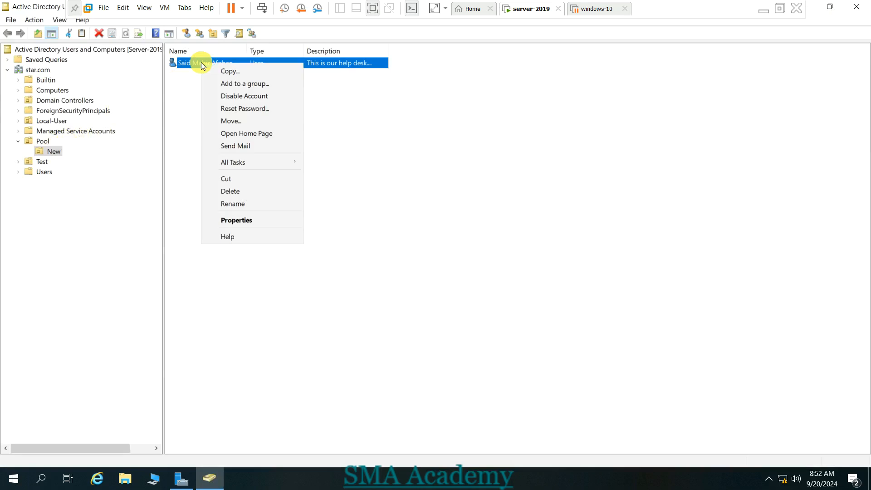
left_click(240, 192)
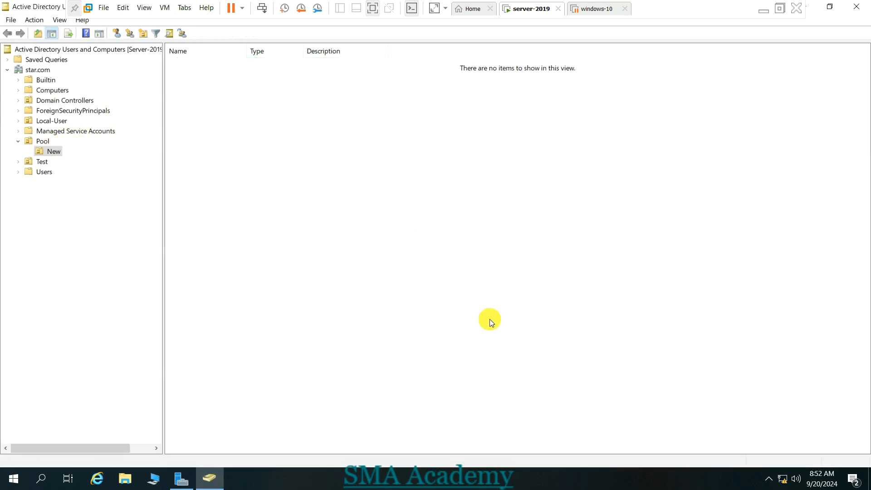
left_click(856, 6)
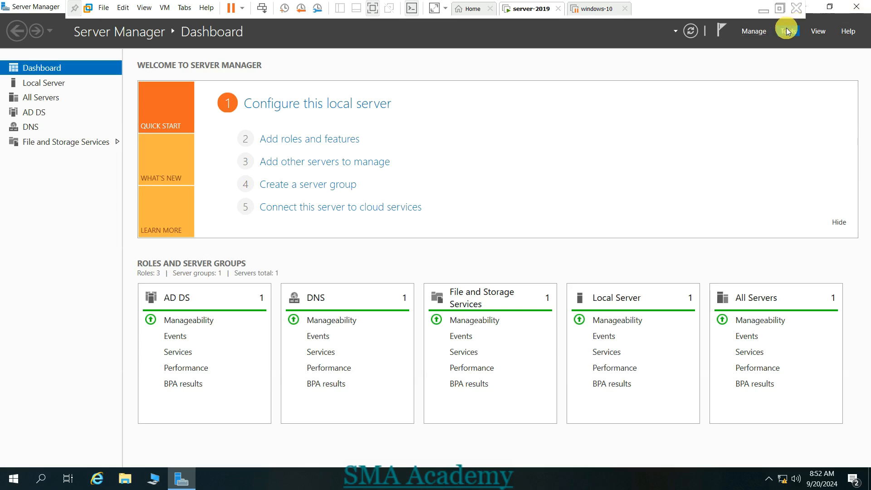
left_click(787, 30)
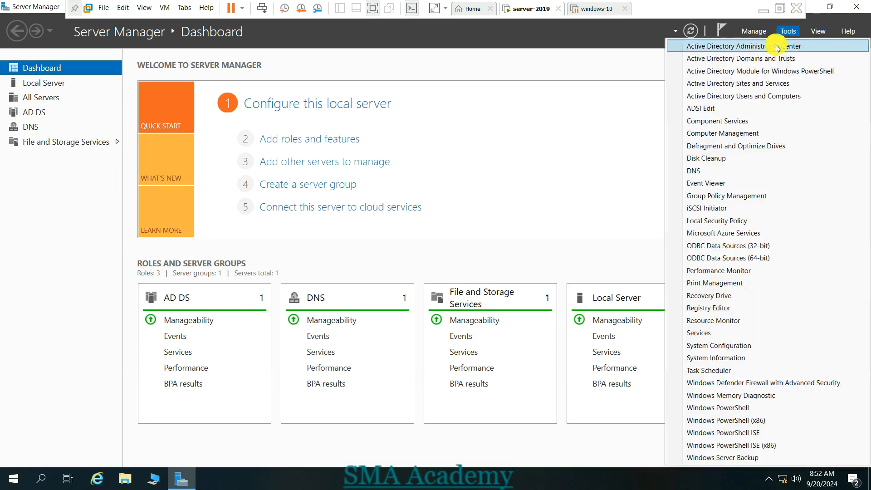
left_click(778, 47)
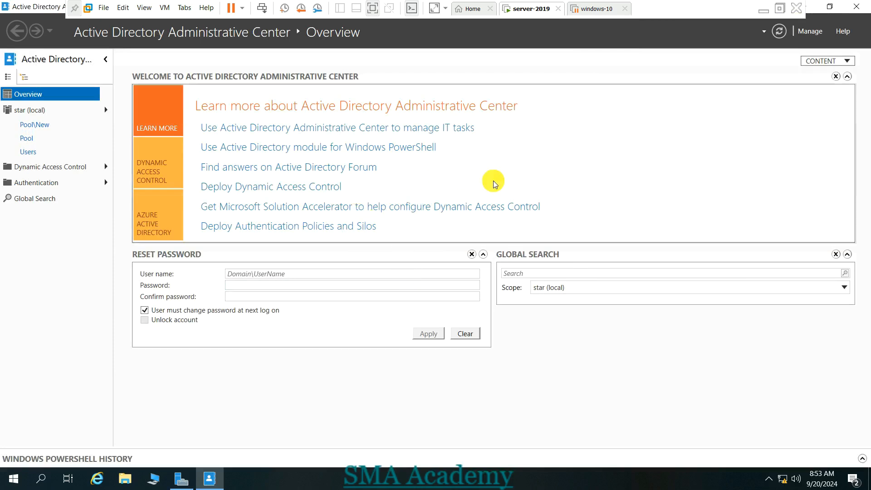
left_click(863, 4)
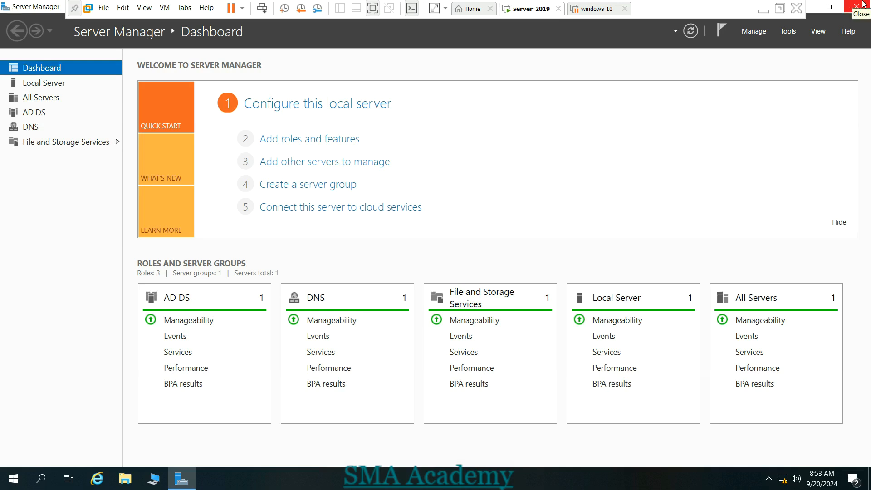
- Close Server Manager, minimize the server-2019 virtual machine, and stop the screen recording
left_click(863, 4)
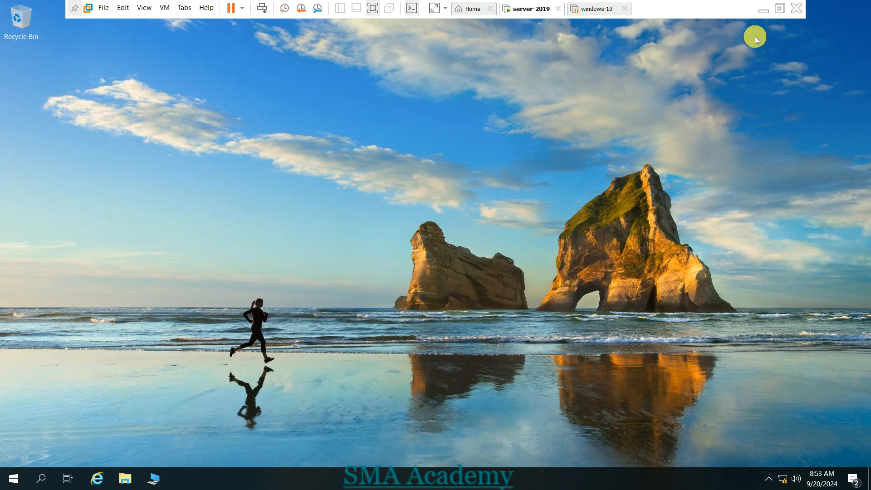
left_click(758, 8)
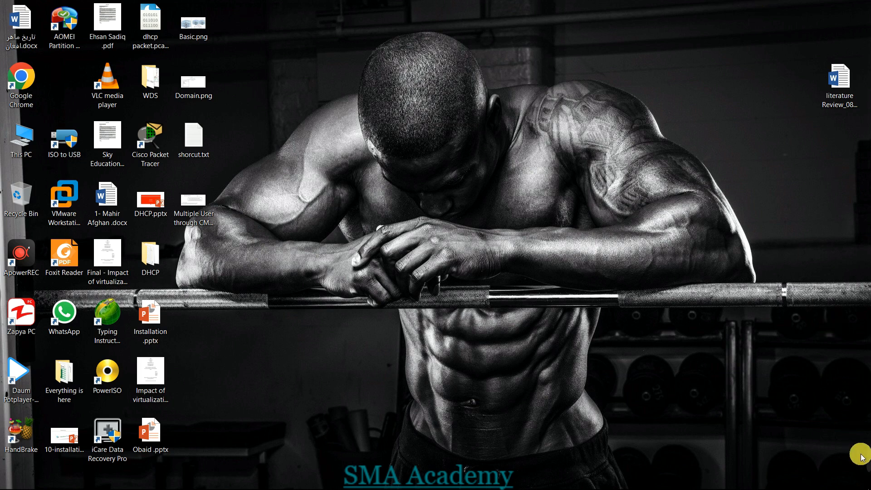
mouse_move(865, 472)
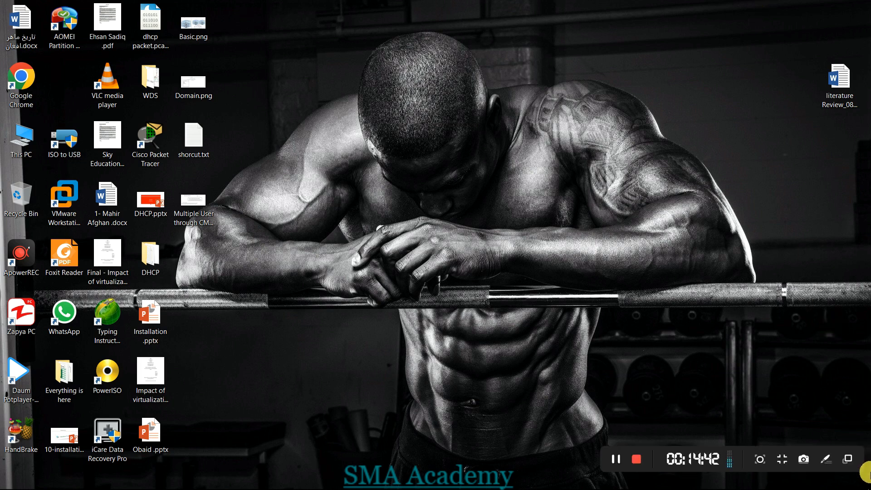
left_click(618, 459)
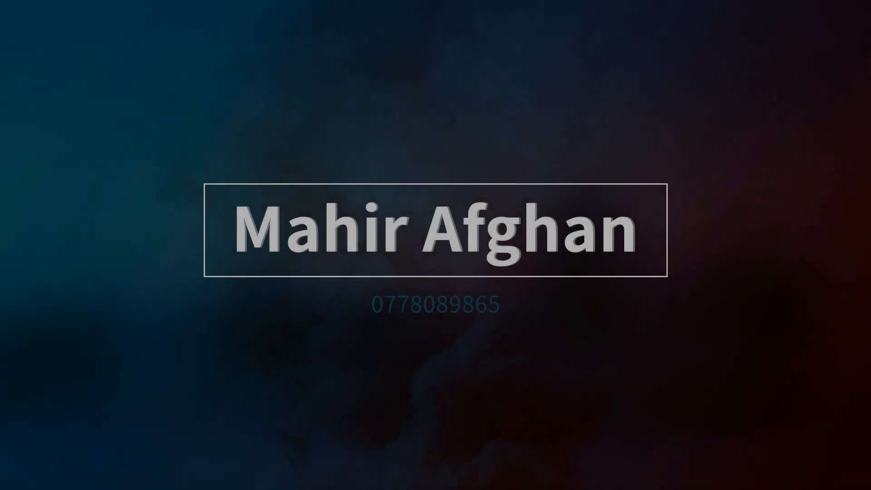